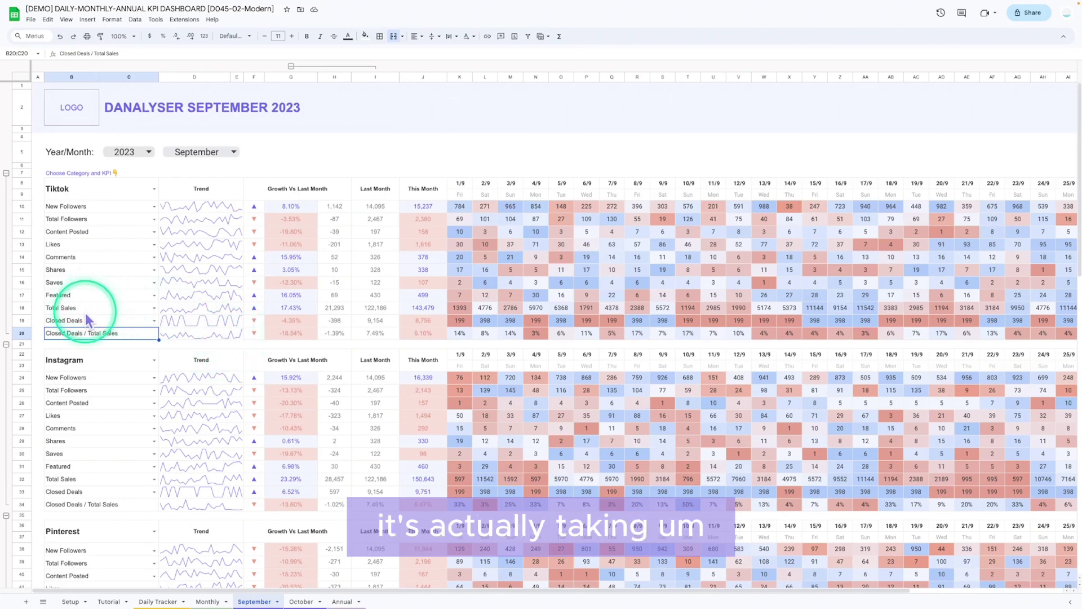
# Step: Look through the Daily Tracker and Monthly sheets, then return to the October dashboard
pyautogui.click(21, 308)
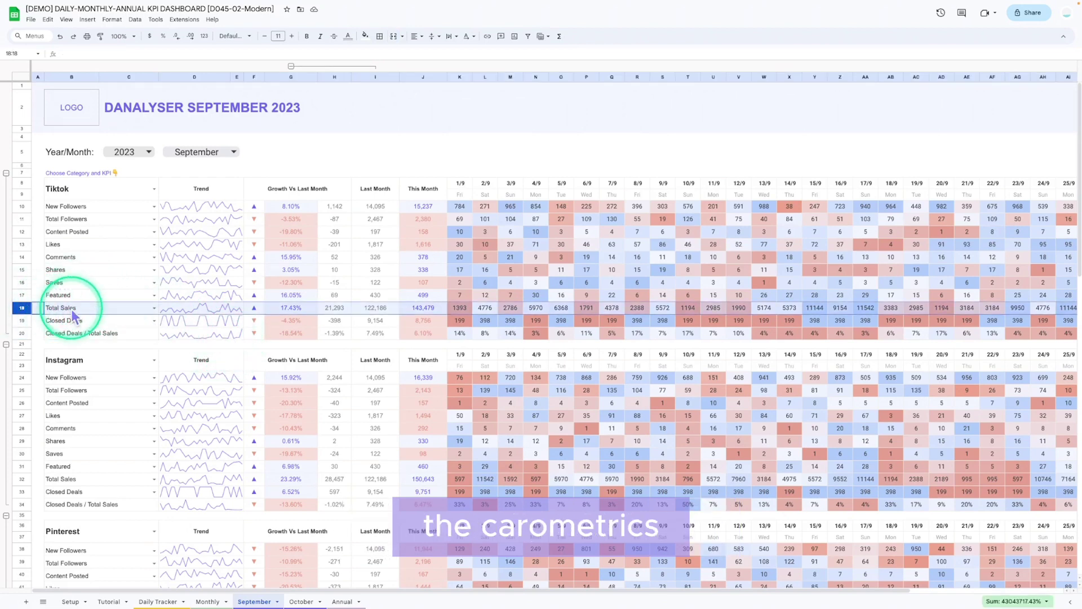
pyautogui.click(25, 321)
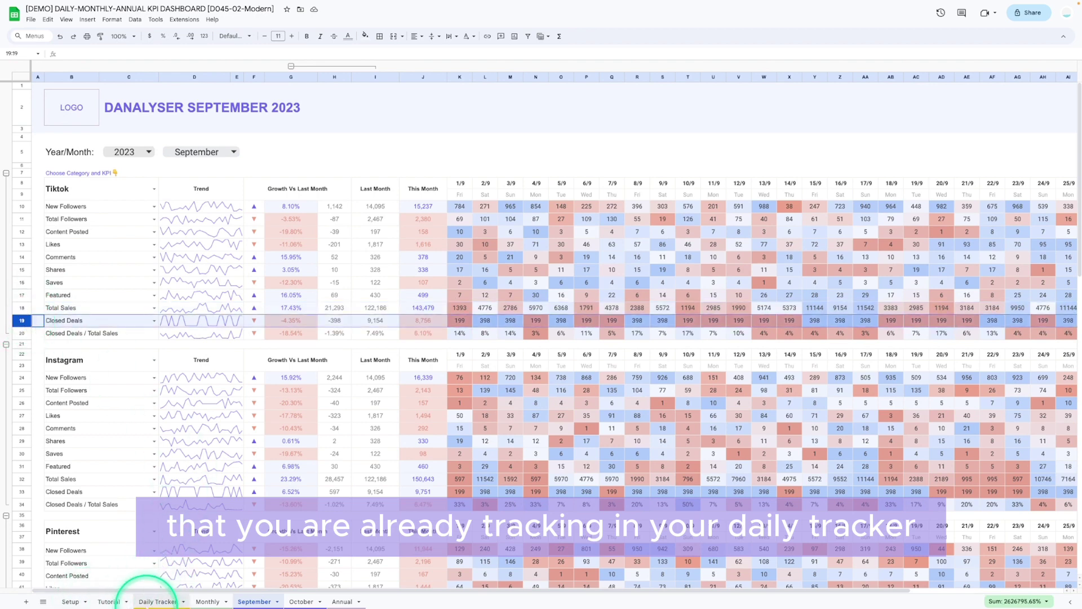
pyautogui.click(157, 602)
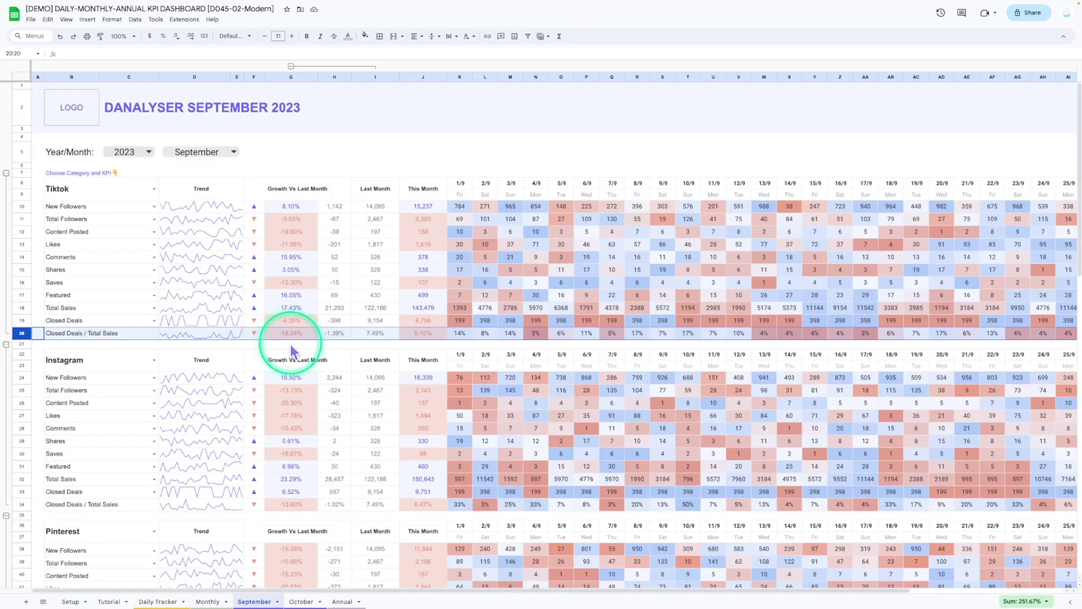
pyautogui.click(292, 344)
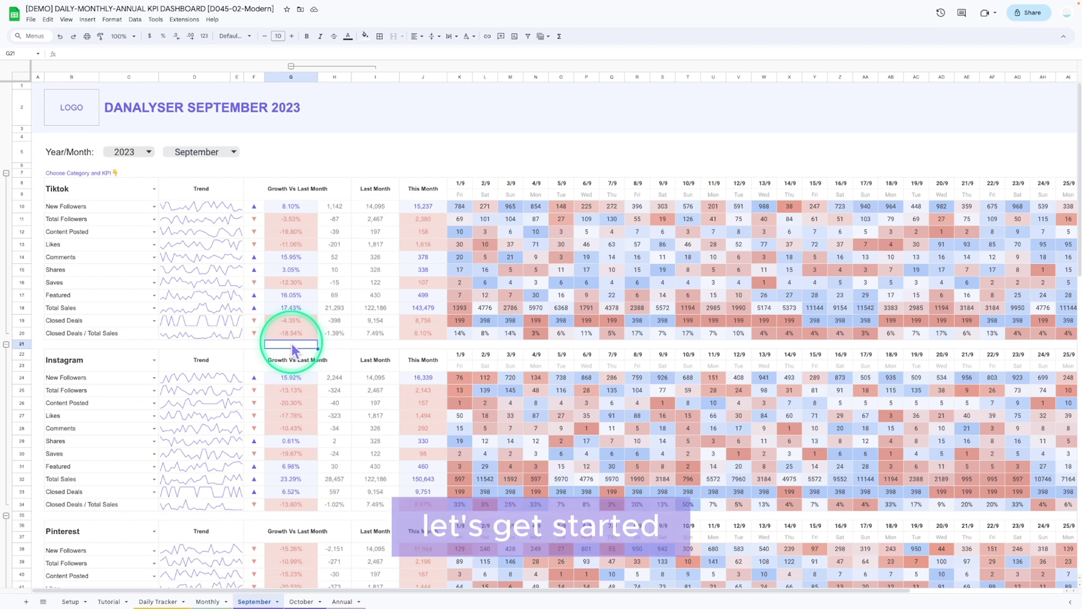
pyautogui.click(304, 602)
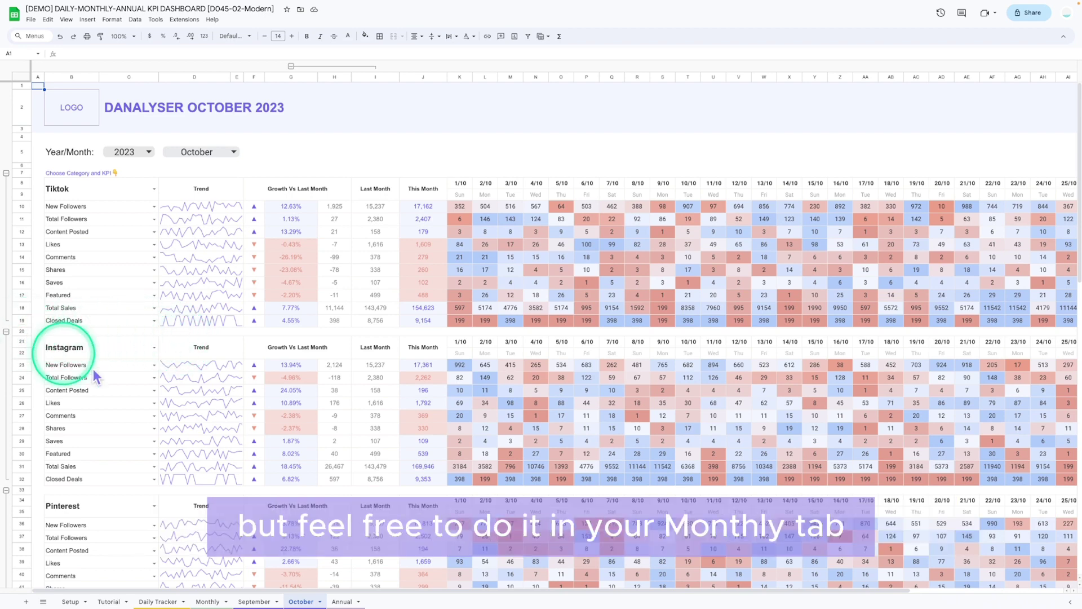
pyautogui.click(208, 601)
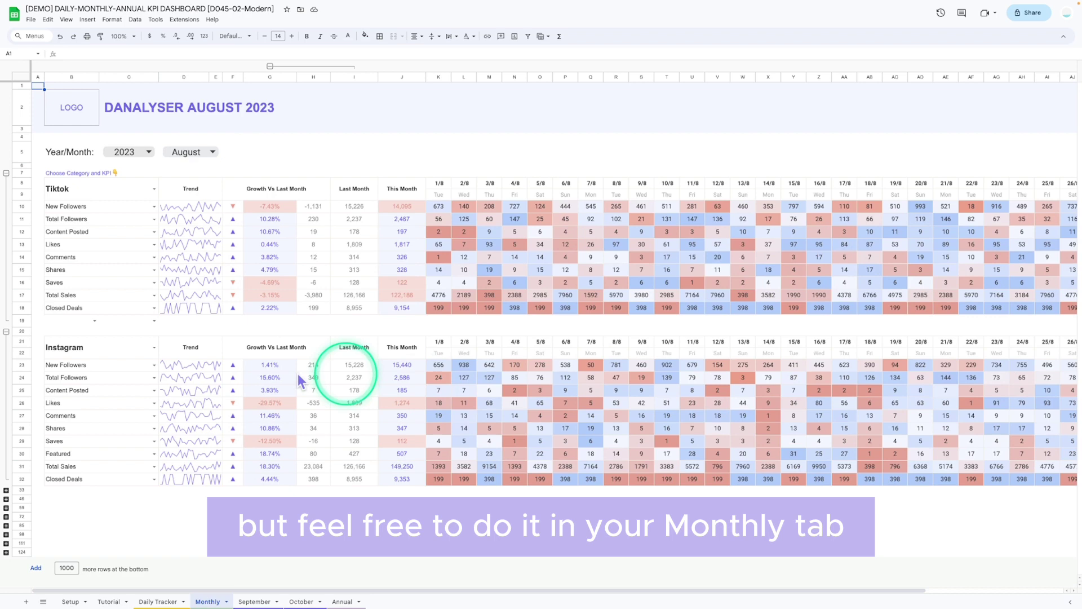
pyautogui.click(299, 601)
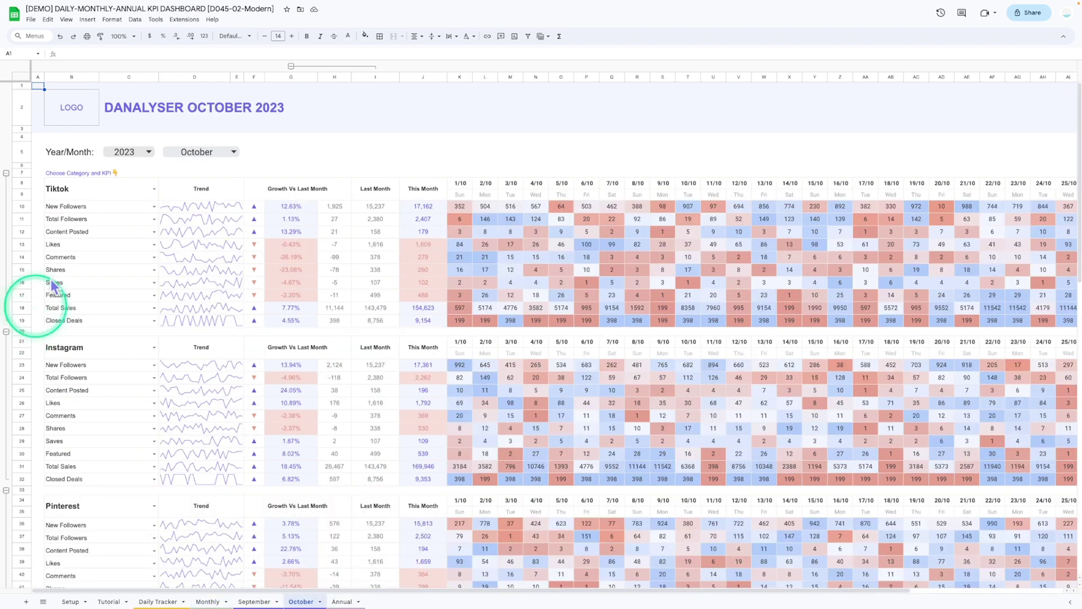
# Step: Insert a blank row 20 directly below the TikTok table's Closed Deals row
pyautogui.click(22, 332)
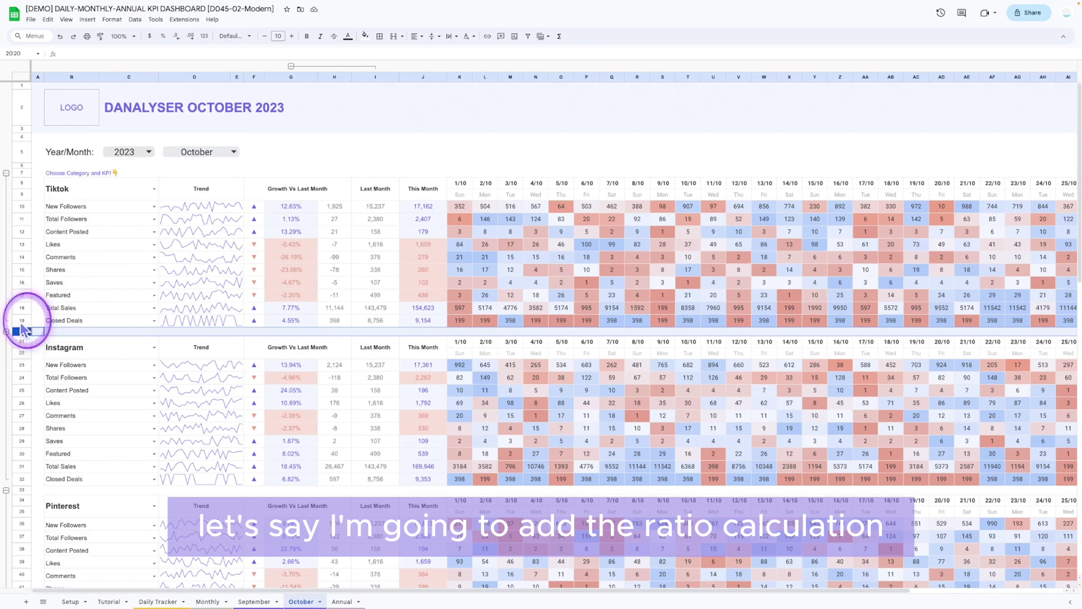
pyautogui.click(22, 321)
pyautogui.click(21, 332)
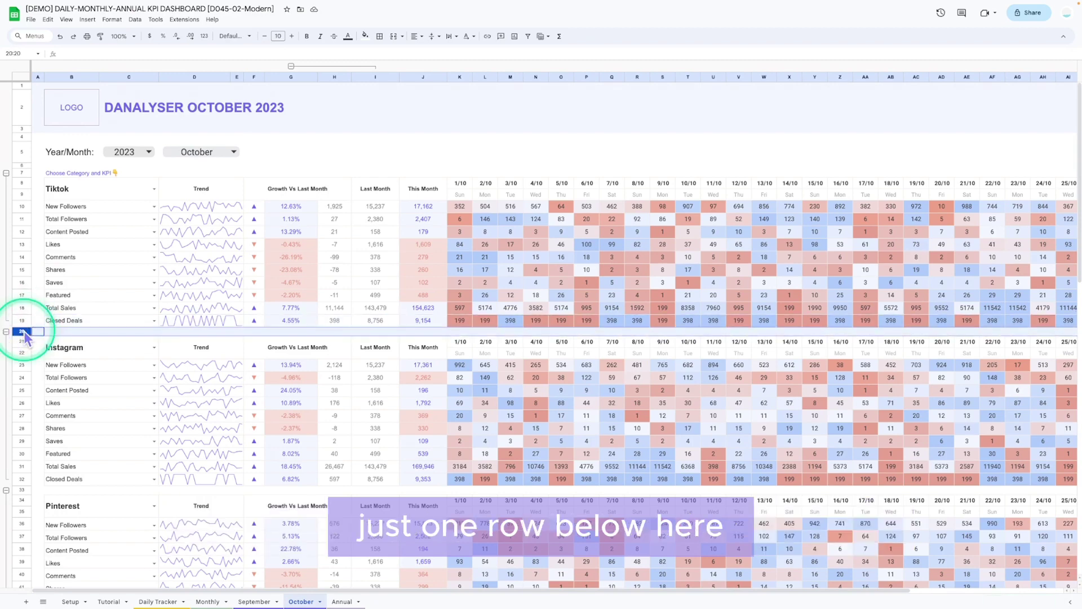
pyautogui.rightClick(23, 334)
pyautogui.press('Escape')
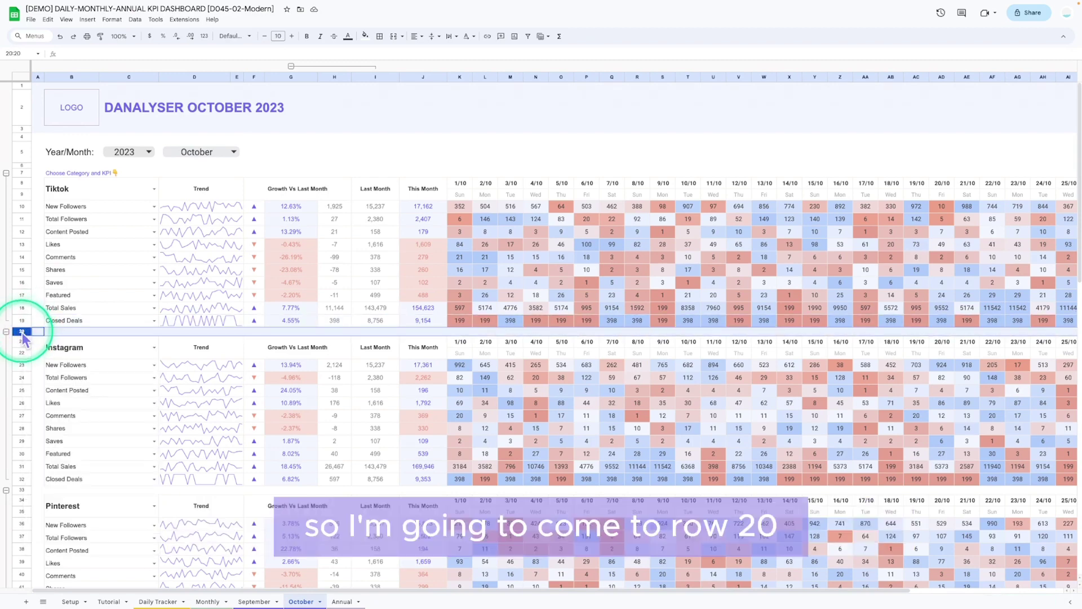
pyautogui.rightClick(22, 337)
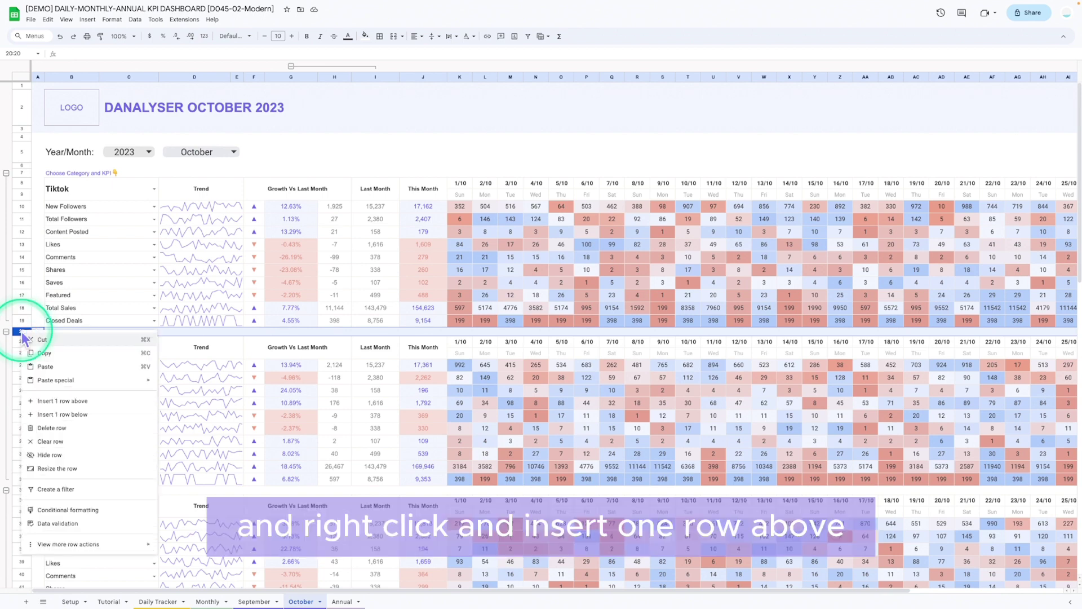
pyautogui.click(66, 403)
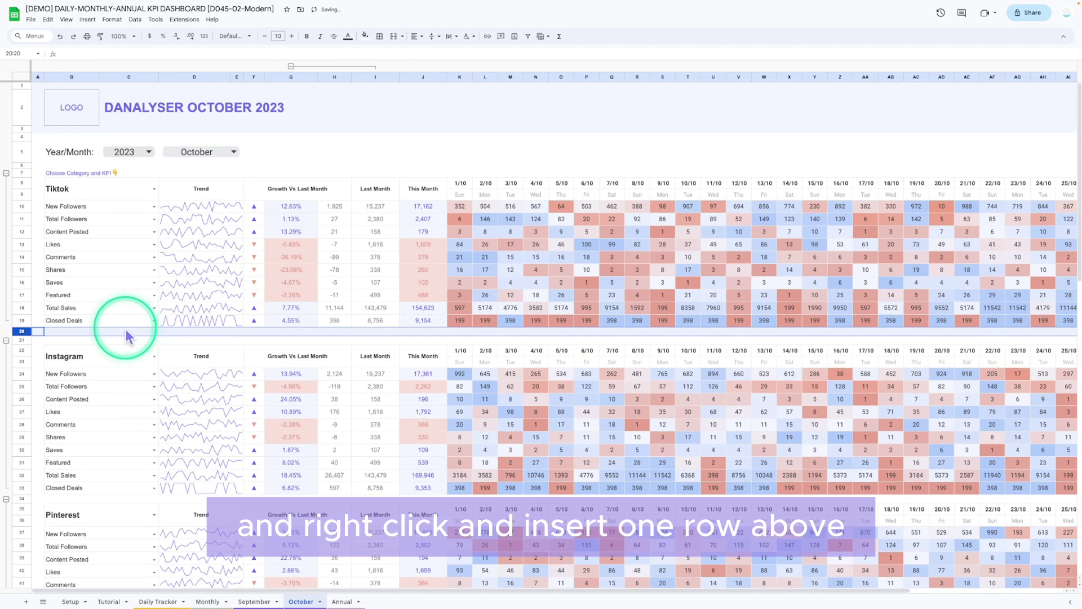
# Step: Zoom to 150% and copy the Closed Deals row 19 into the new row 20
pyautogui.click(22, 320)
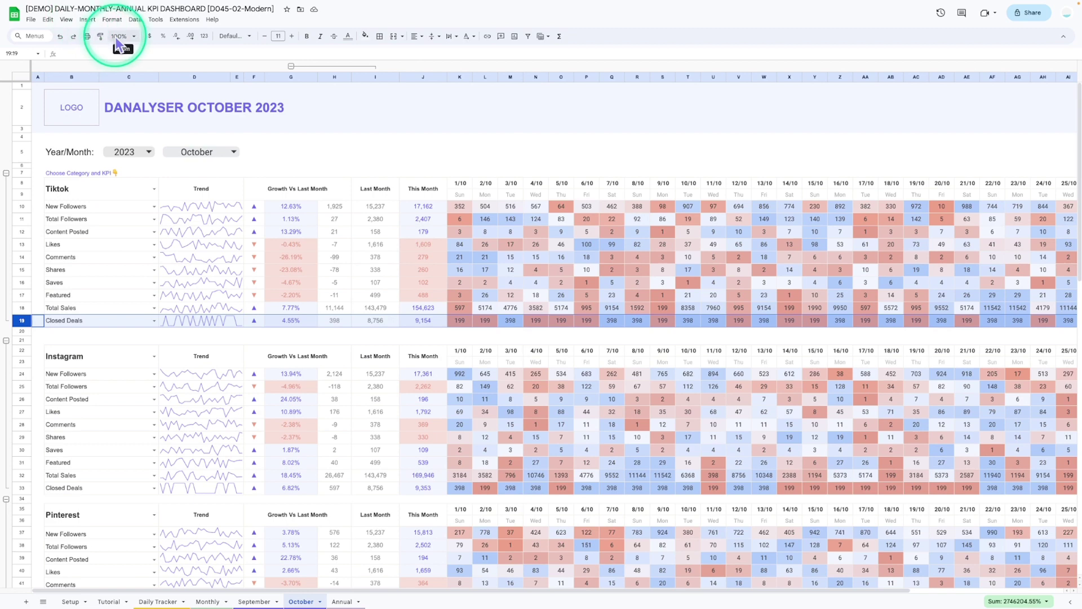
pyautogui.click(118, 36)
pyautogui.click(118, 121)
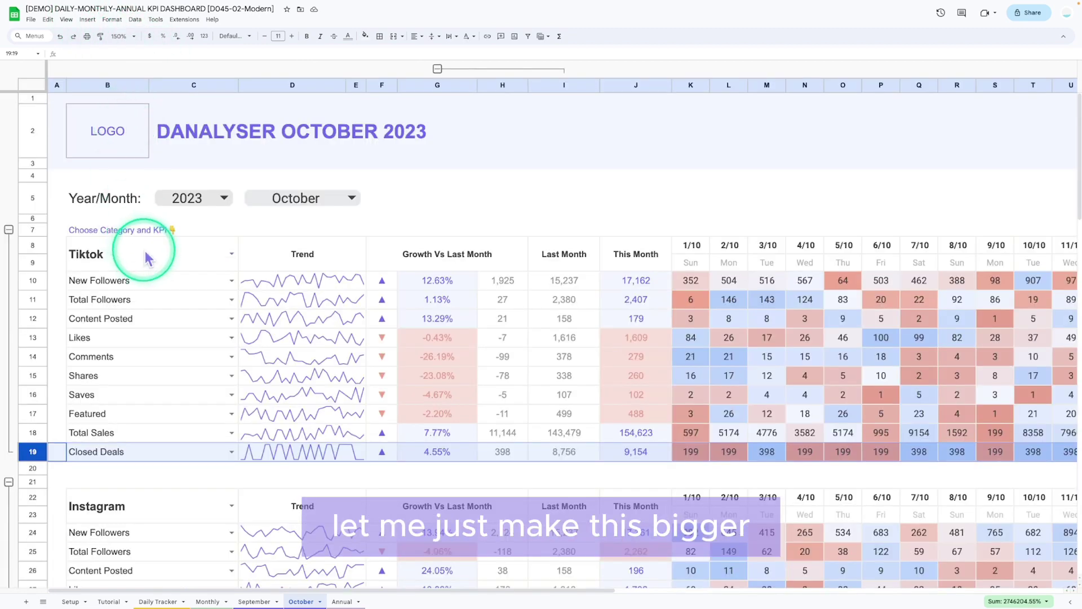
pyautogui.scroll(-1, 148, 248)
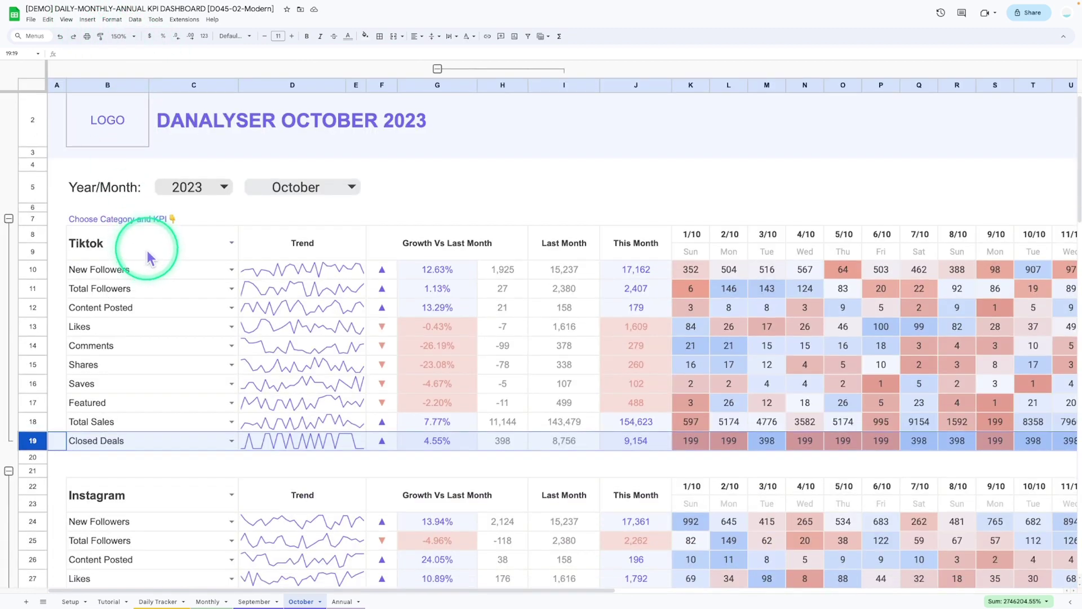
pyautogui.rightClick(39, 445)
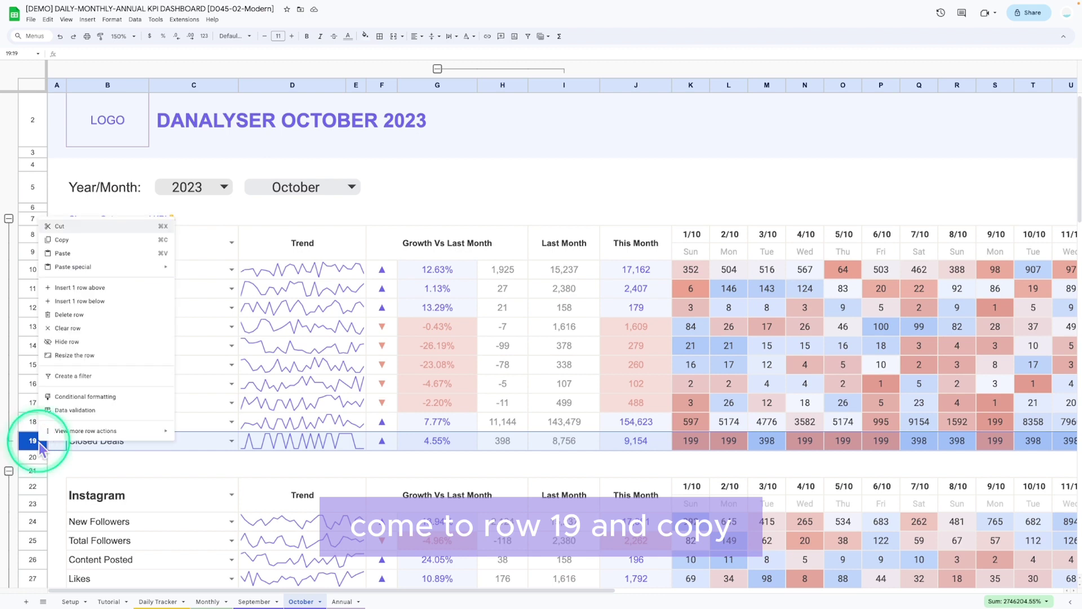
pyautogui.click(68, 246)
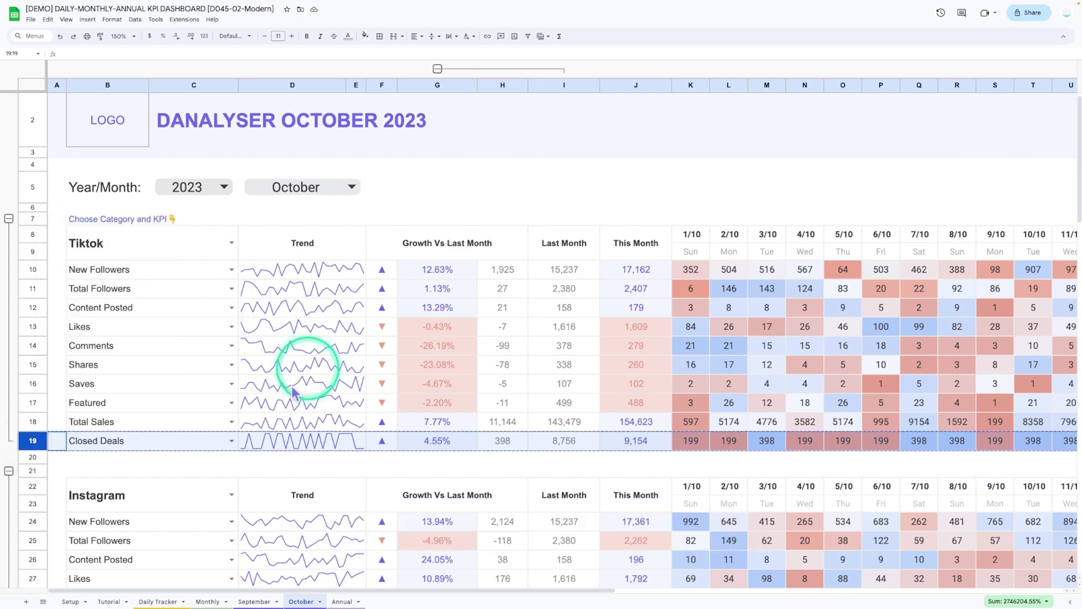
pyautogui.rightClick(33, 458)
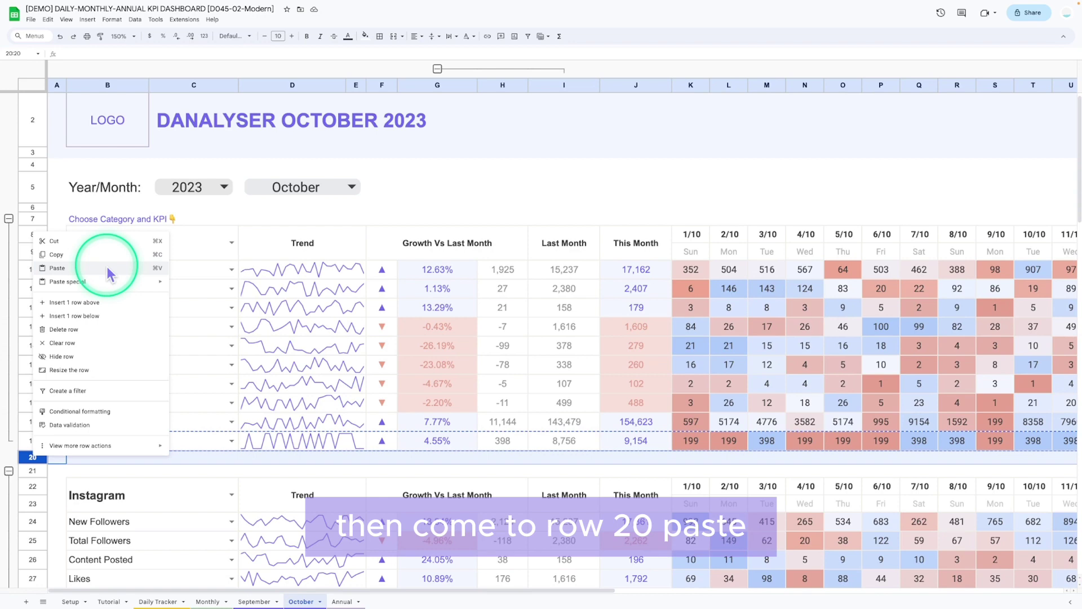
pyautogui.click(125, 271)
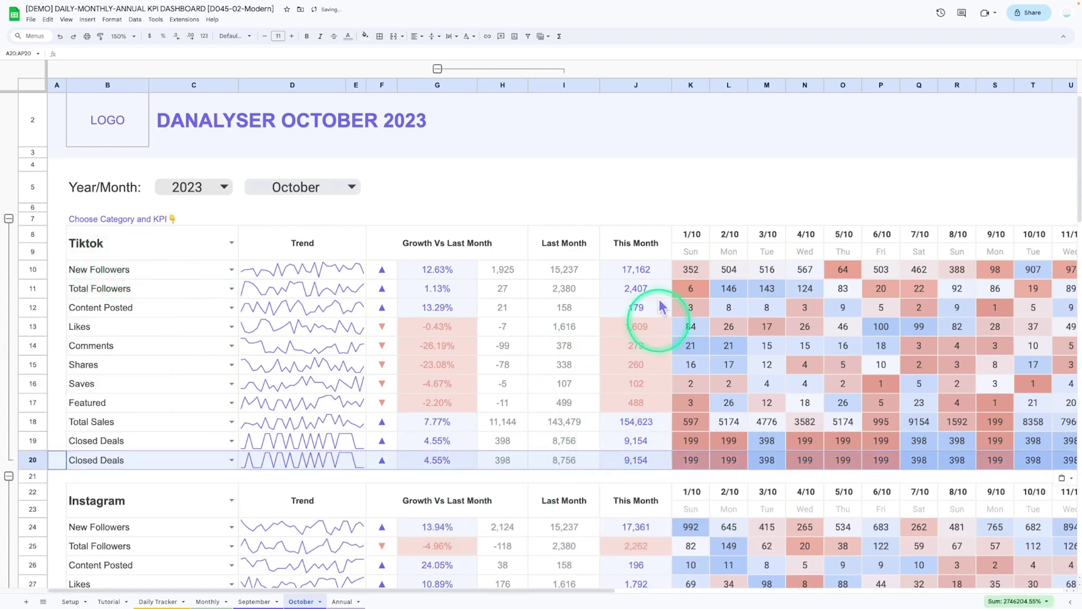
# Step: Edit the column B KPI list validation rule so its range ends at B19 instead of B20
pyautogui.click(152, 464)
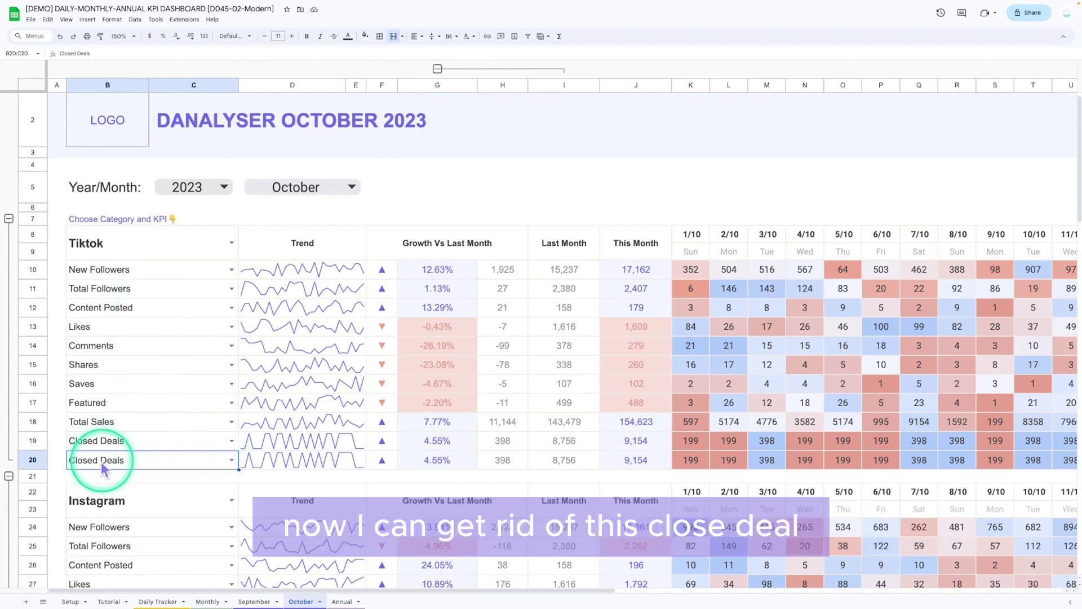
pyautogui.rightClick(183, 460)
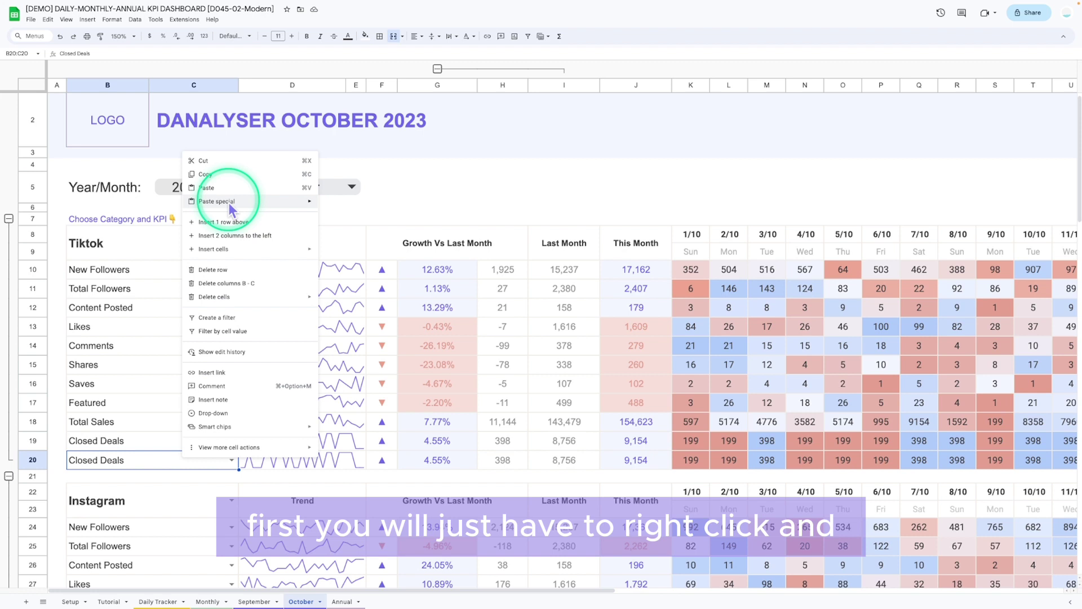
pyautogui.click(215, 448)
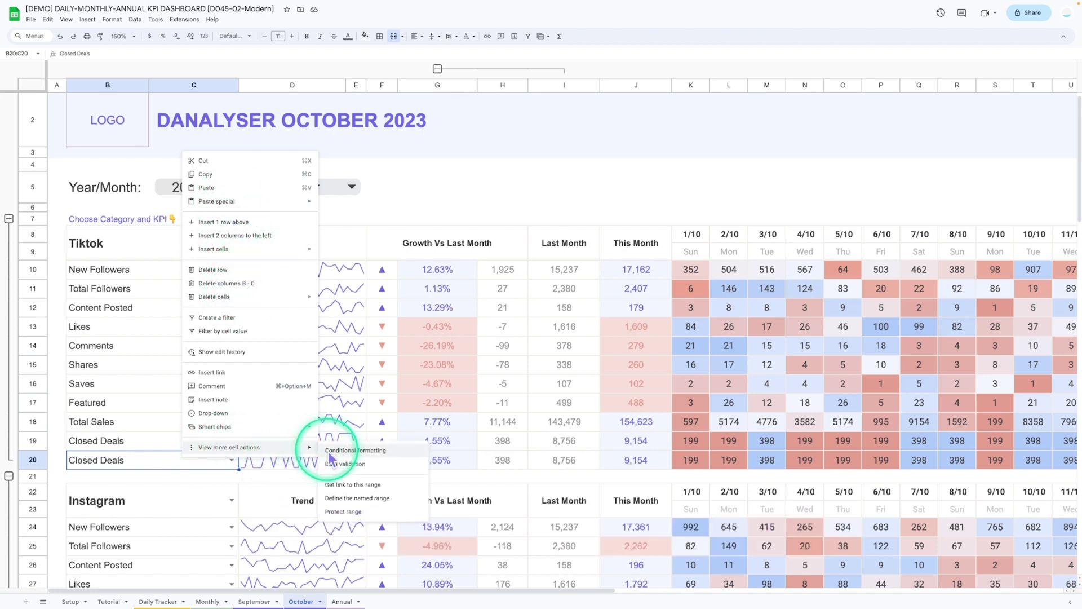
pyautogui.click(343, 464)
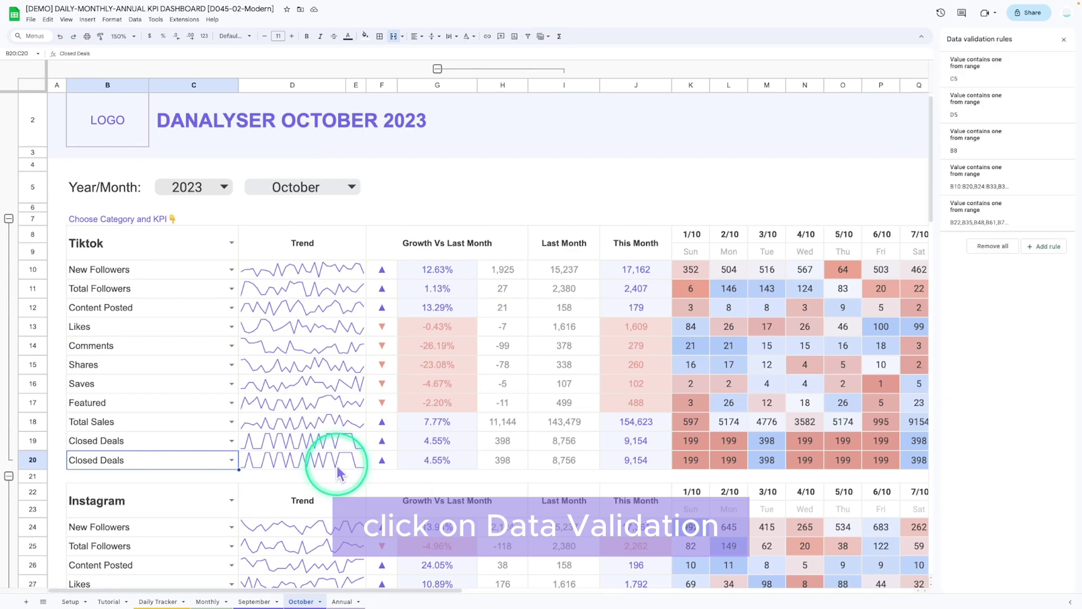
pyautogui.moveTo(978, 180)
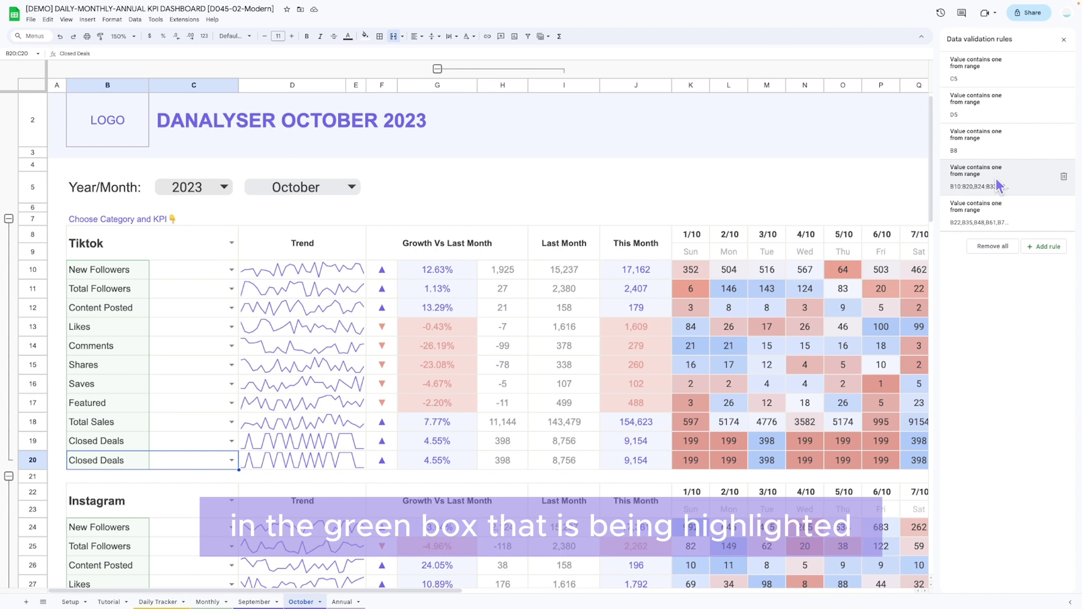
pyautogui.click(999, 185)
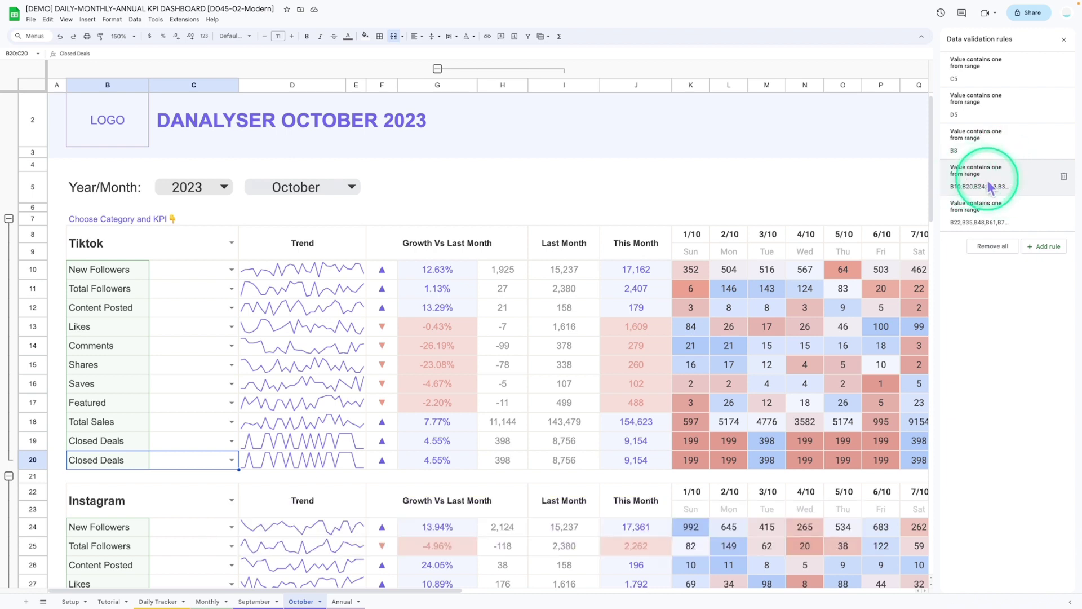
pyautogui.click(1001, 187)
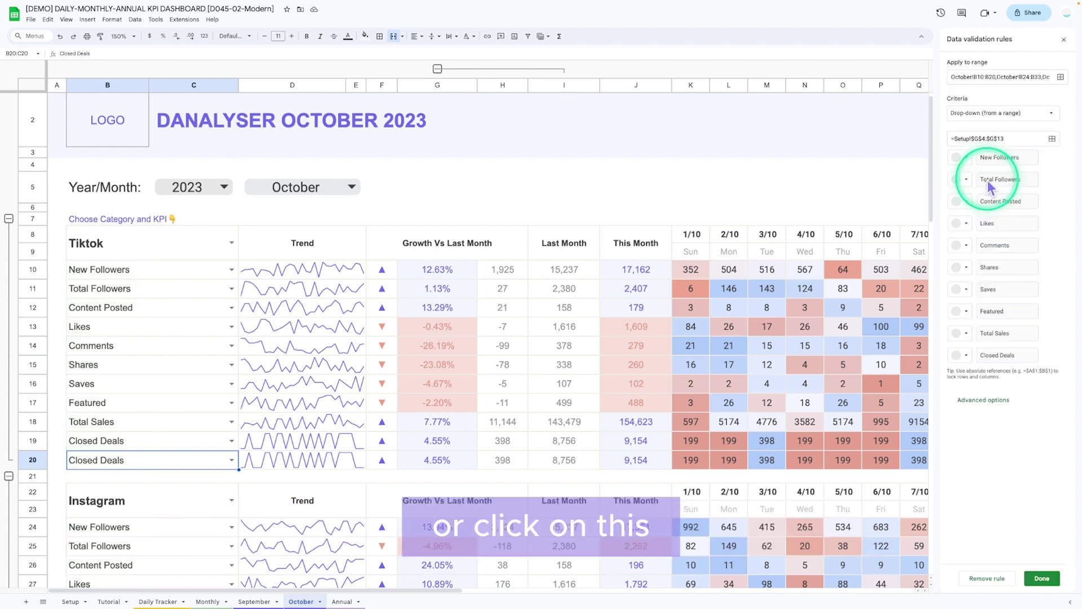
pyautogui.click(990, 79)
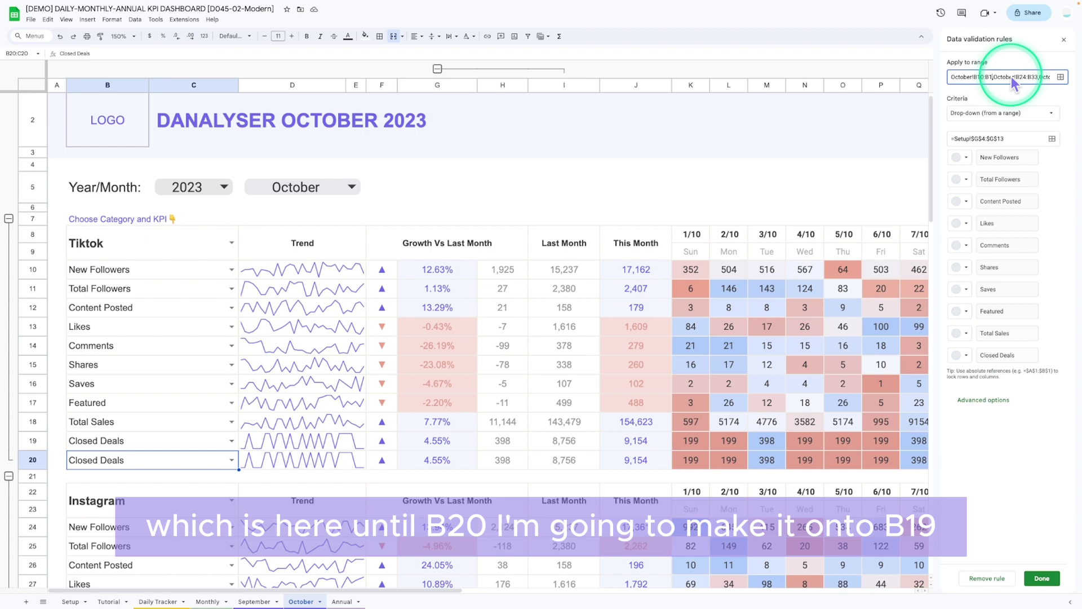
pyautogui.write('9')
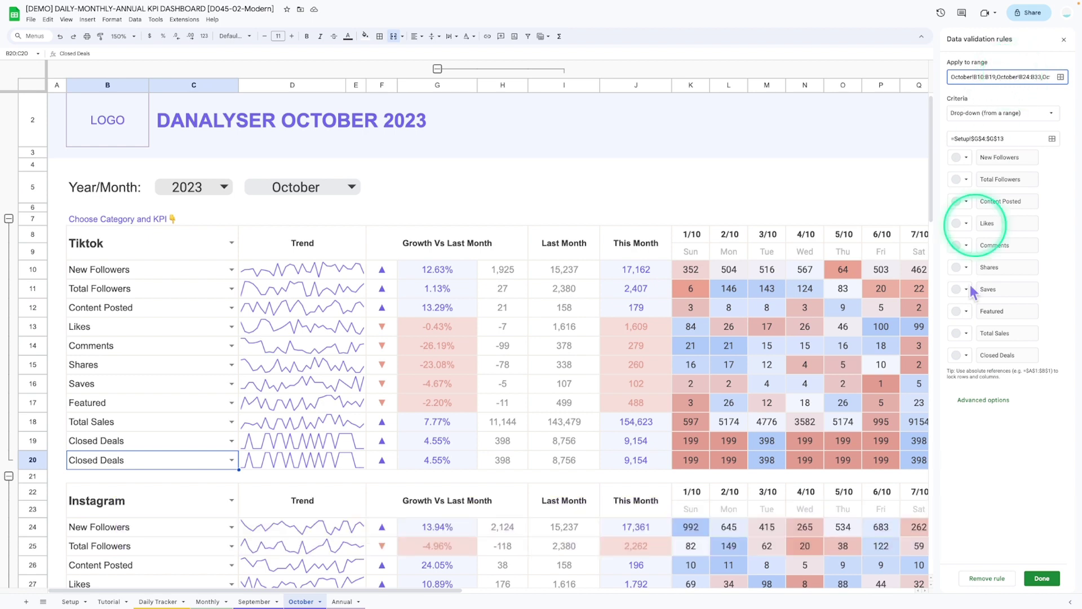
pyautogui.click(1041, 581)
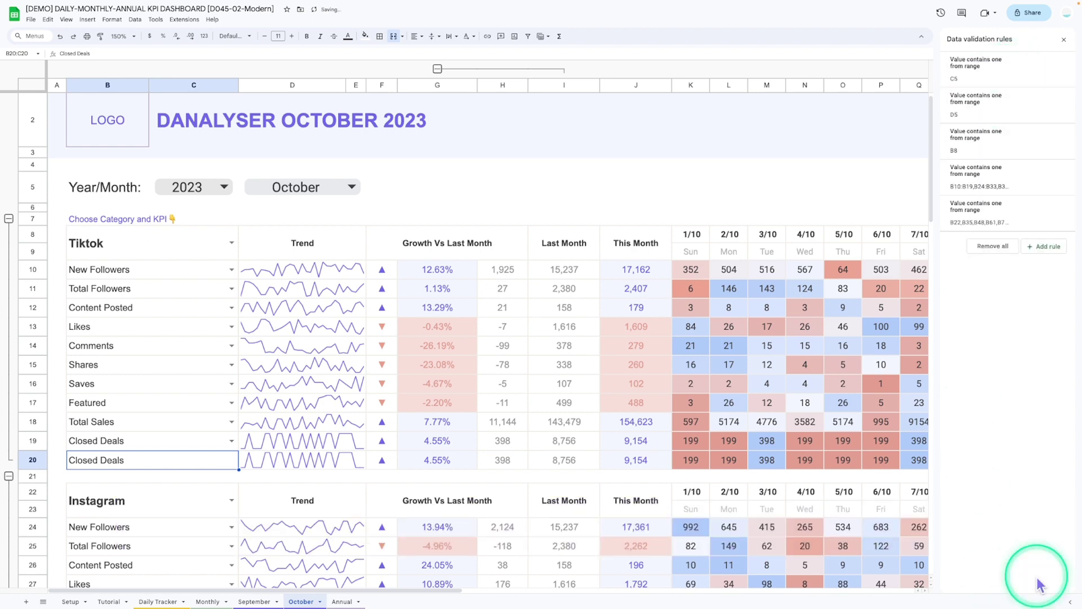
# Step: Append '/ Total Sales' to the B20 label so it reads 'Closed Deals / Total Sales'
pyautogui.click(286, 461)
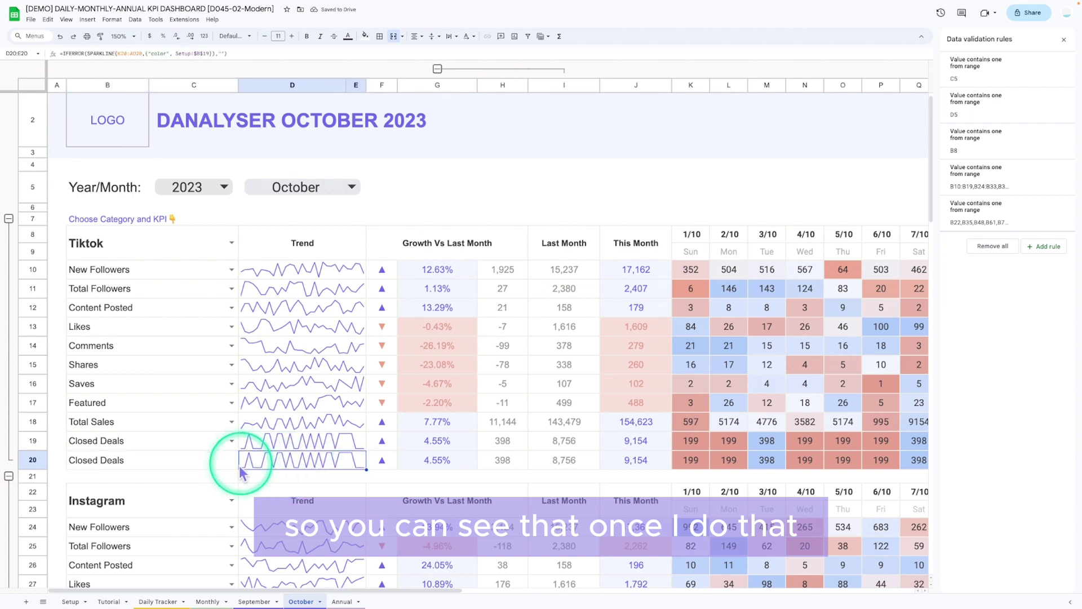
pyautogui.click(191, 472)
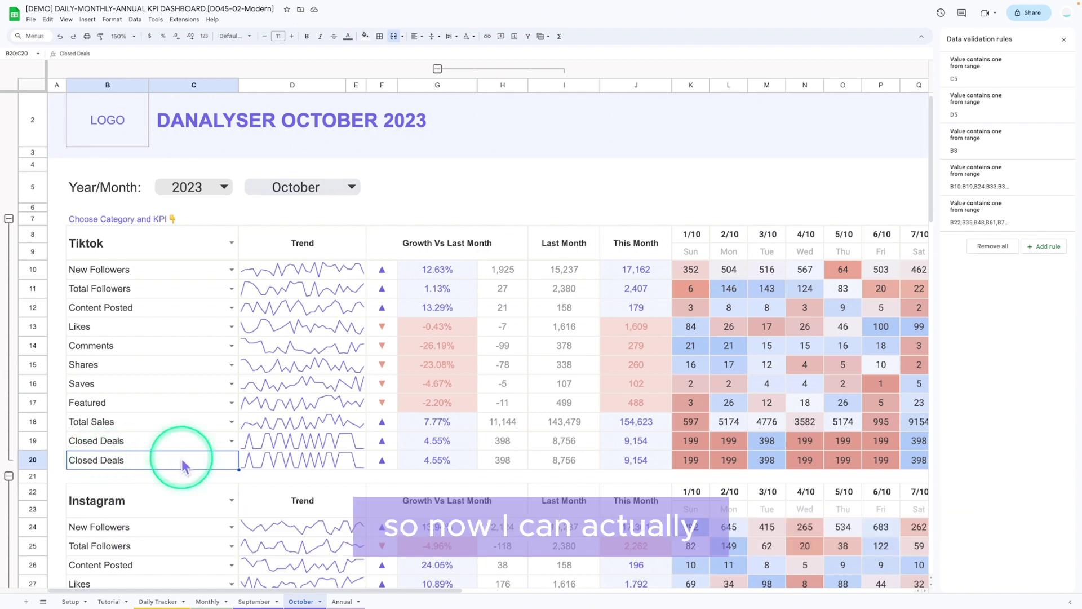
pyautogui.doubleClick(182, 466)
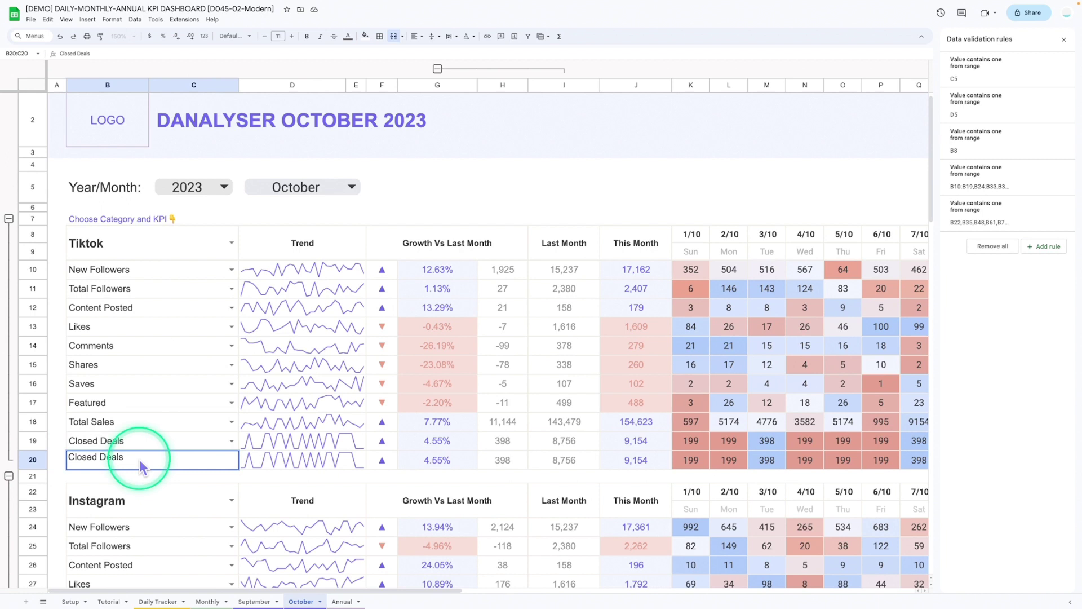
pyautogui.write('/ ')
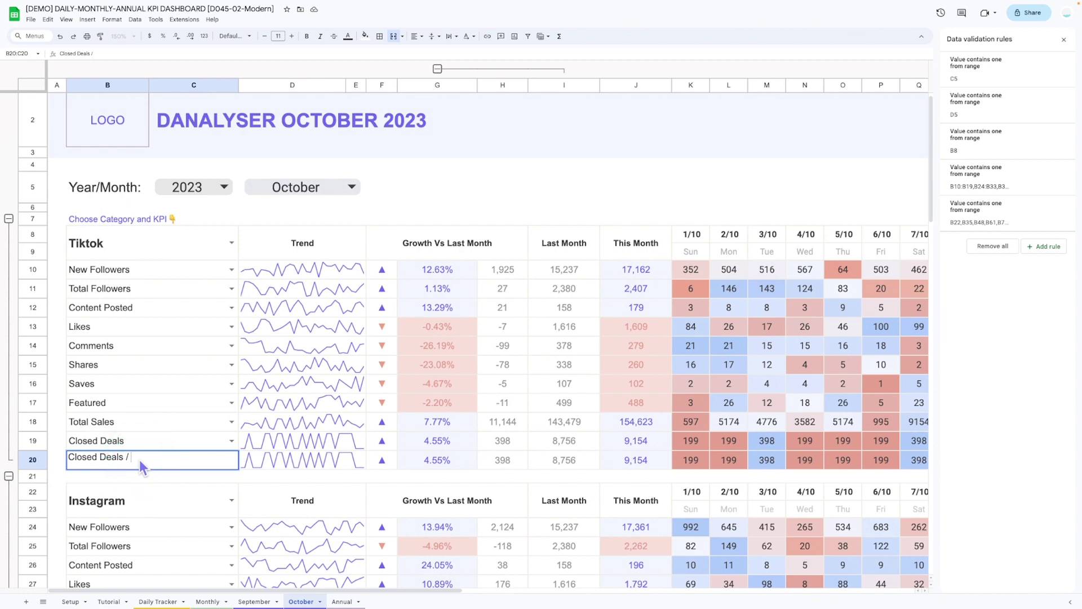
pyautogui.write('Total Sales')
pyautogui.press('Return')
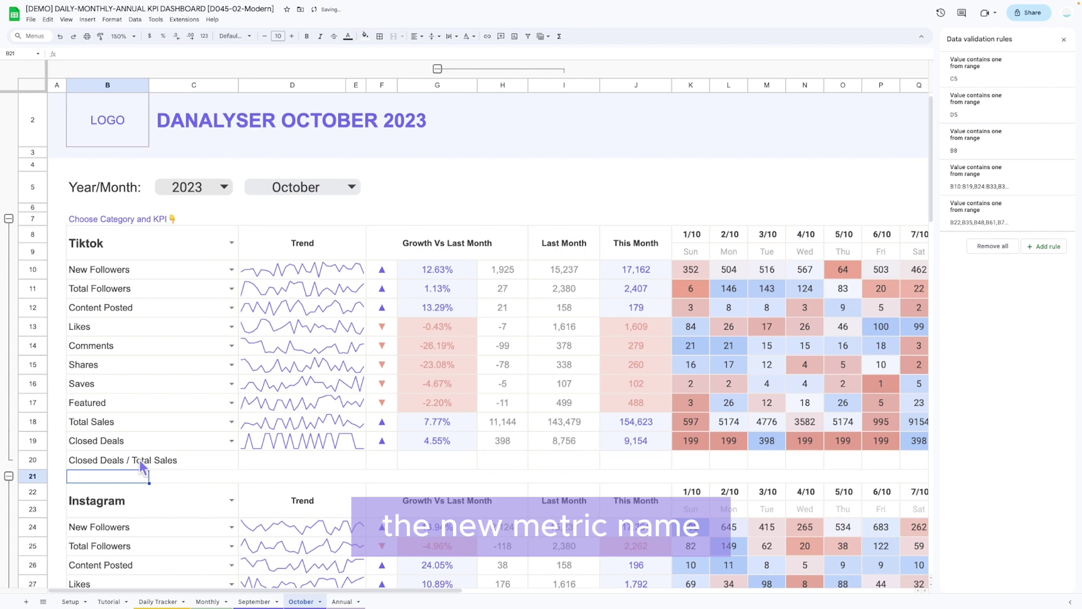
pyautogui.moveTo(141, 463); pyautogui.dragTo(150, 463)
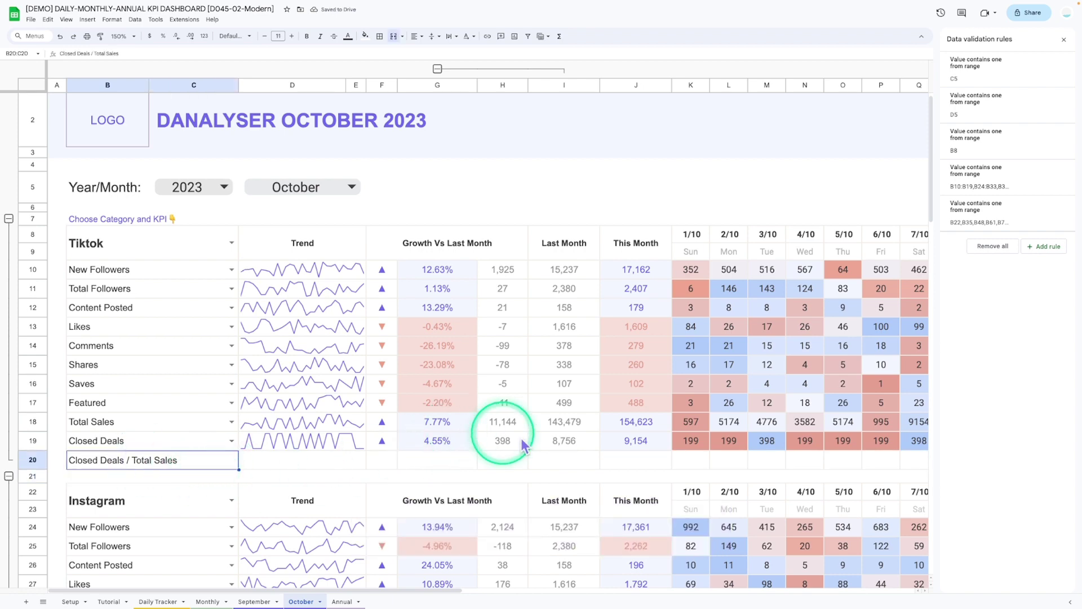
# Step: Clear the old formula from cell K20
pyautogui.moveTo(473, 590); pyautogui.dragTo(652, 589)
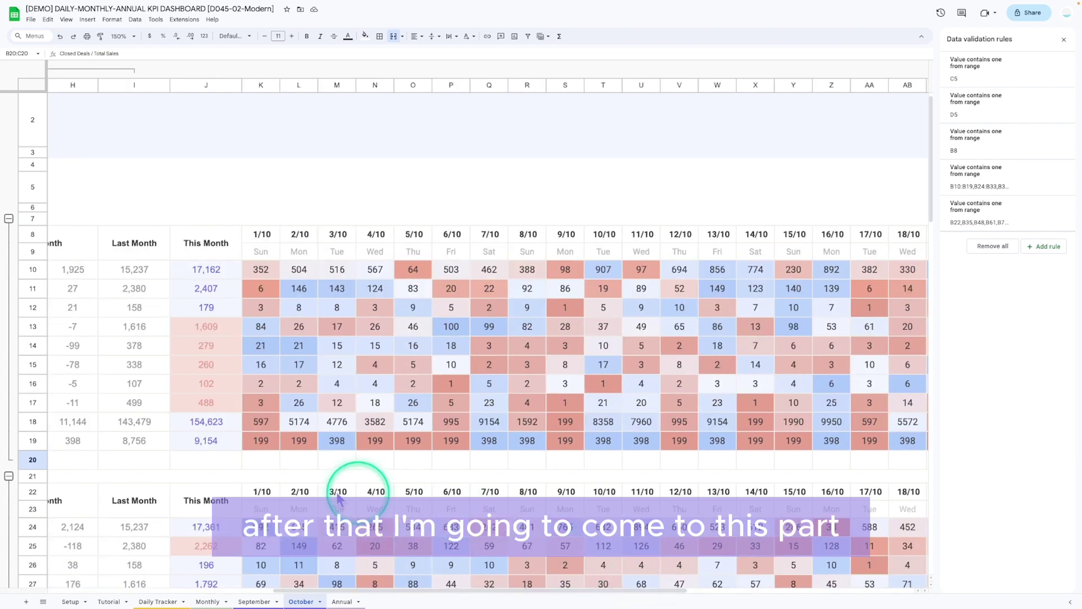
pyautogui.moveTo(263, 456); pyautogui.dragTo(905, 457)
pyautogui.moveTo(483, 589); pyautogui.dragTo(551, 597)
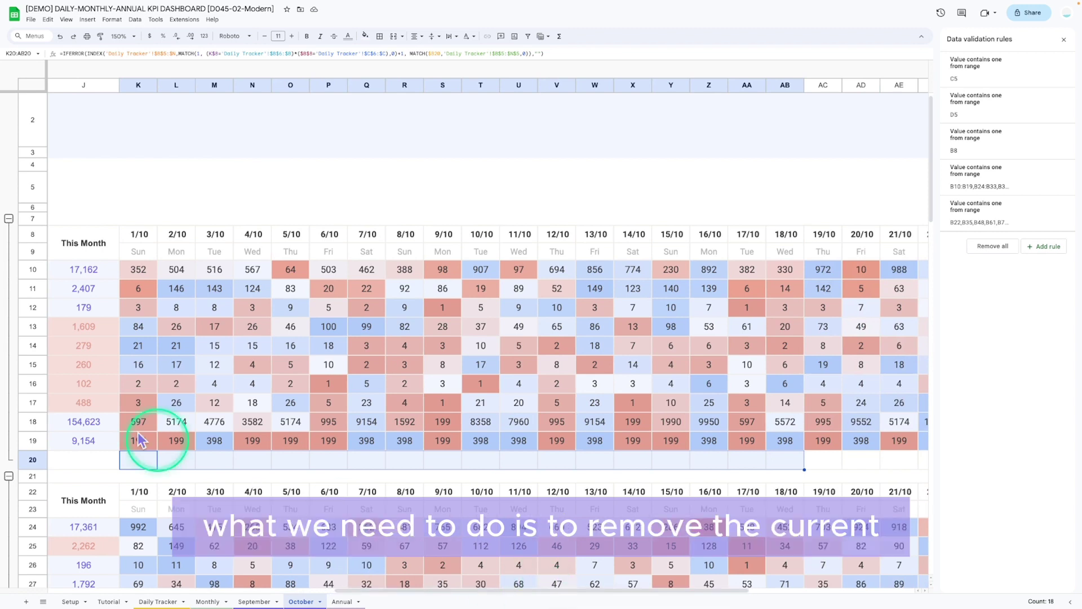
pyautogui.doubleClick(139, 462)
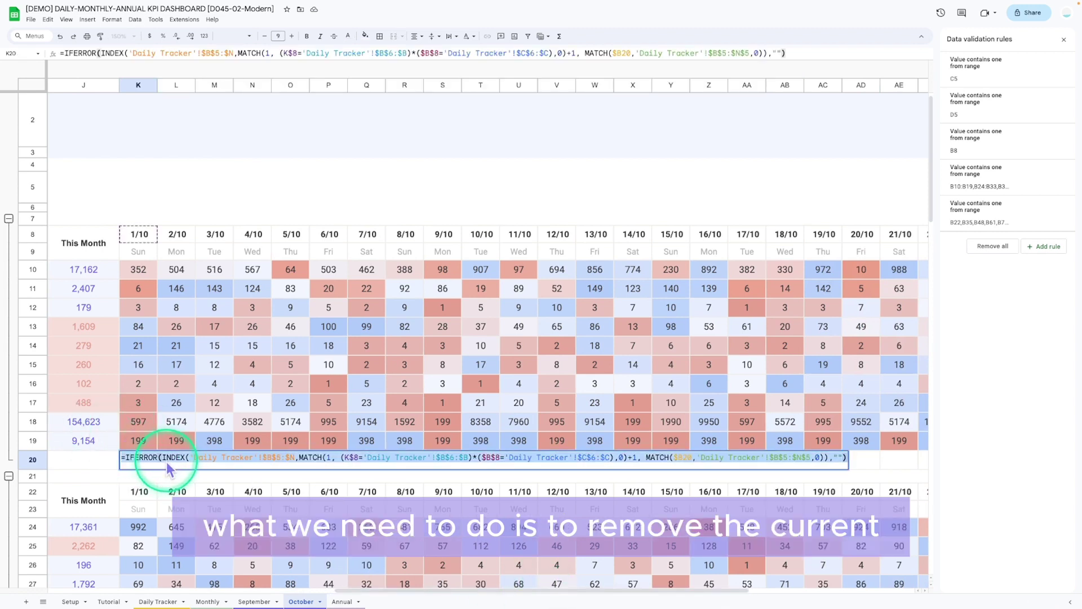
pyautogui.hotkey('ctrl', 'a')
pyautogui.press('BackSpace')
pyautogui.press('Return')
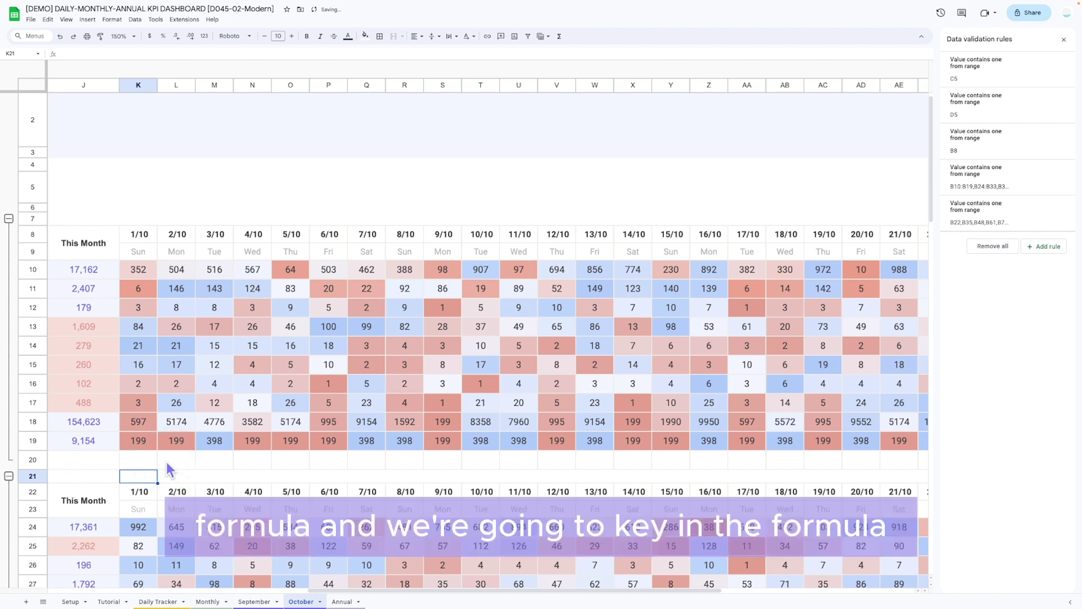
# Step: Enter =IFERROR(K19/K18,"") in K20 to divide Closed Deals by Total Sales
pyautogui.click(150, 464)
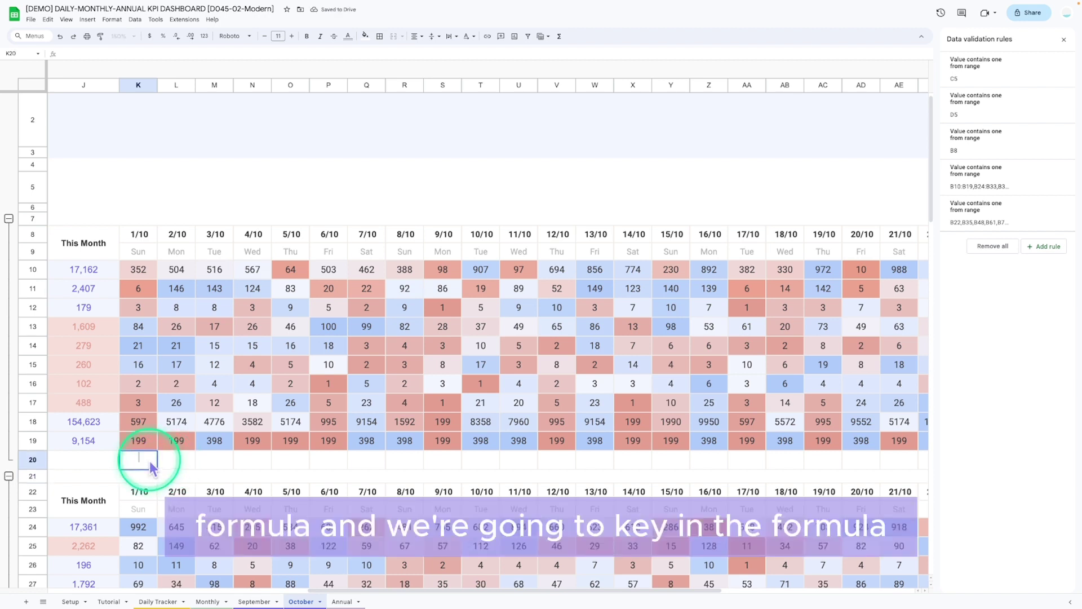
pyautogui.write('=IFERROR(INDEX(\'Daily Tracker\'!$B$5:$N,MATCH(1, (K$8=\'Daily Tracker\'!$B$6:$B)*($B$8=\'Daily Tracker\'!$C$6:$C),0)+1, MATCH($B20,\'Daily Tracker\'!$B$5:$N$5,0)),"")')
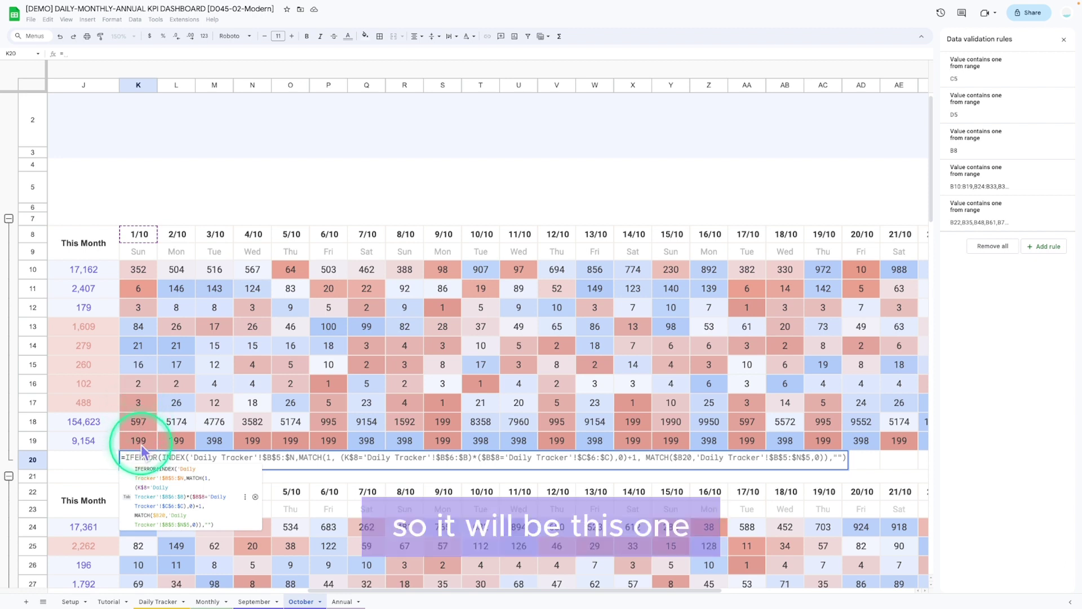
pyautogui.click(142, 446)
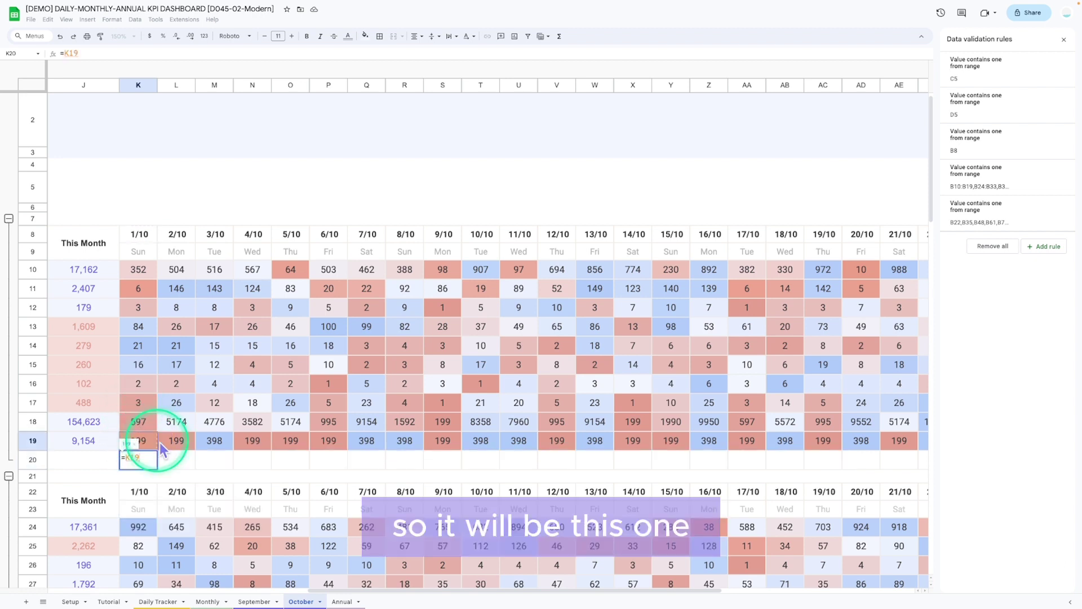
pyautogui.write('/')
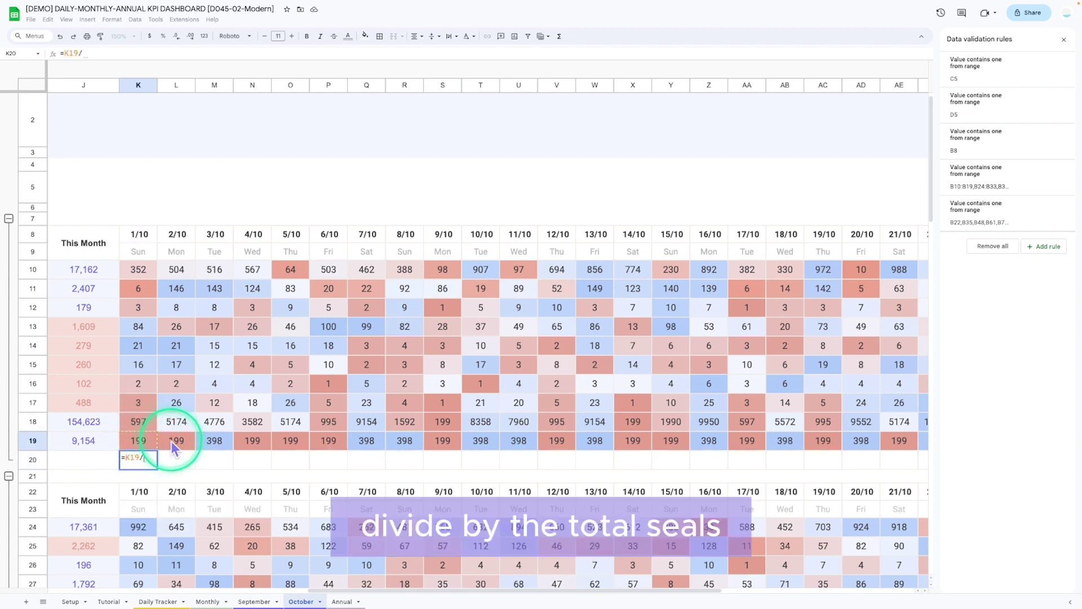
pyautogui.click(139, 424)
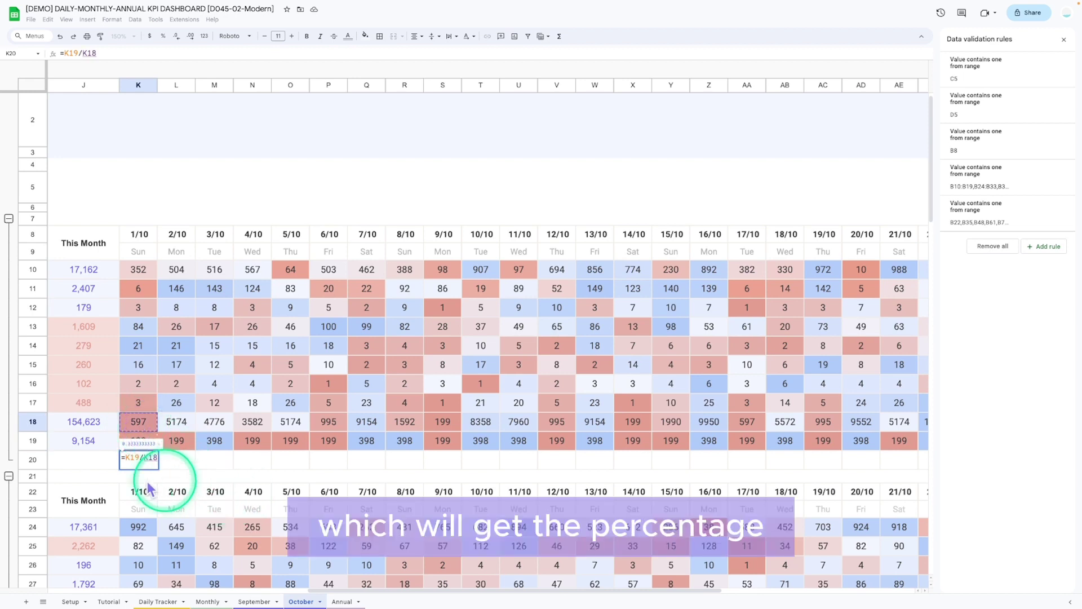
pyautogui.click(129, 464)
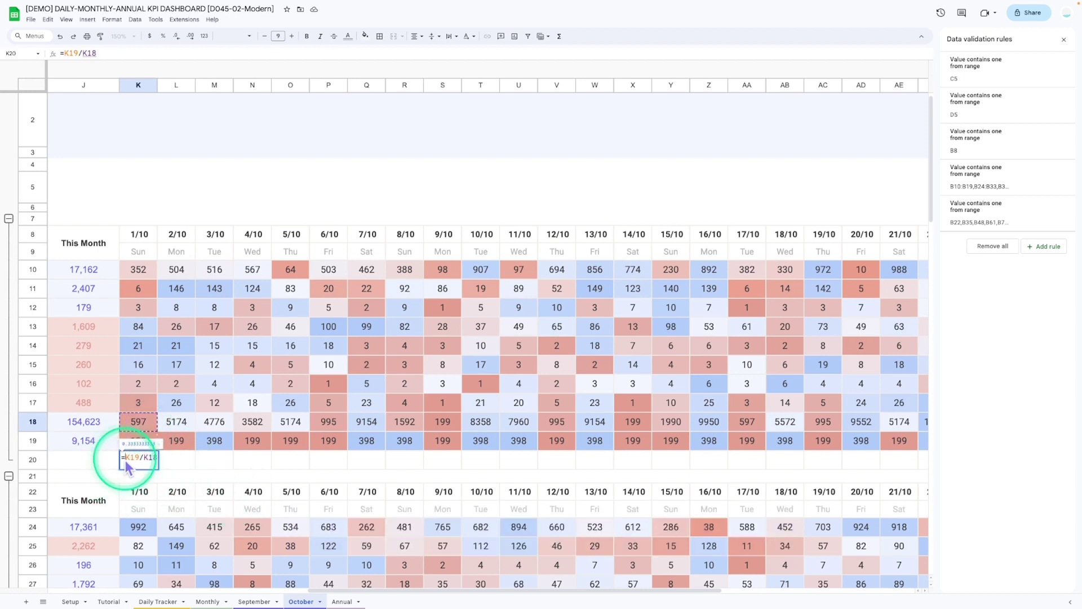
pyautogui.write('IFERROR(')
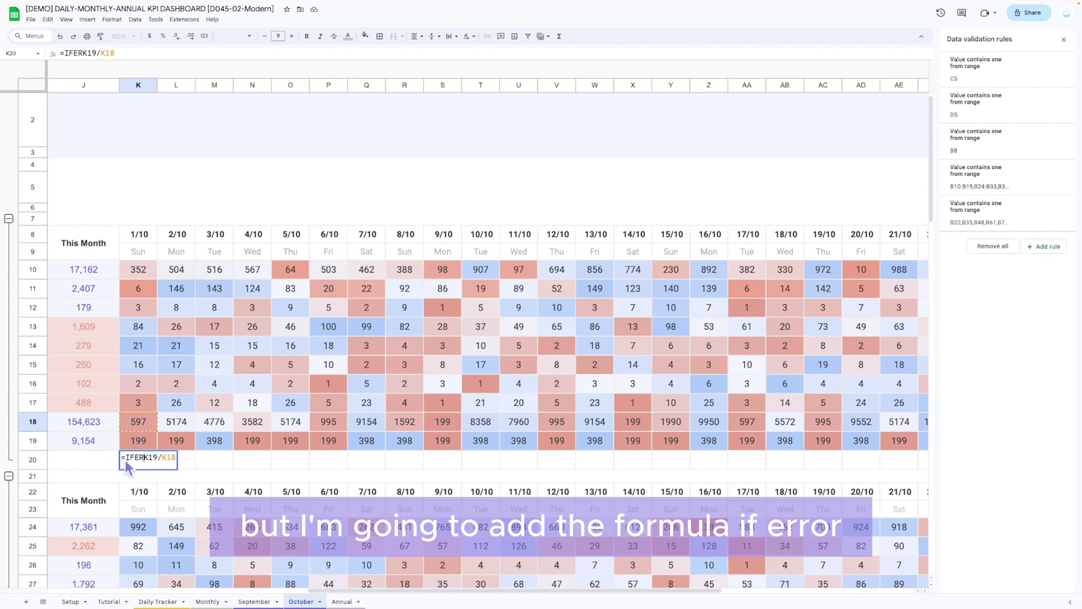
pyautogui.press('BackSpace')
pyautogui.write('(')
pyautogui.press('End')
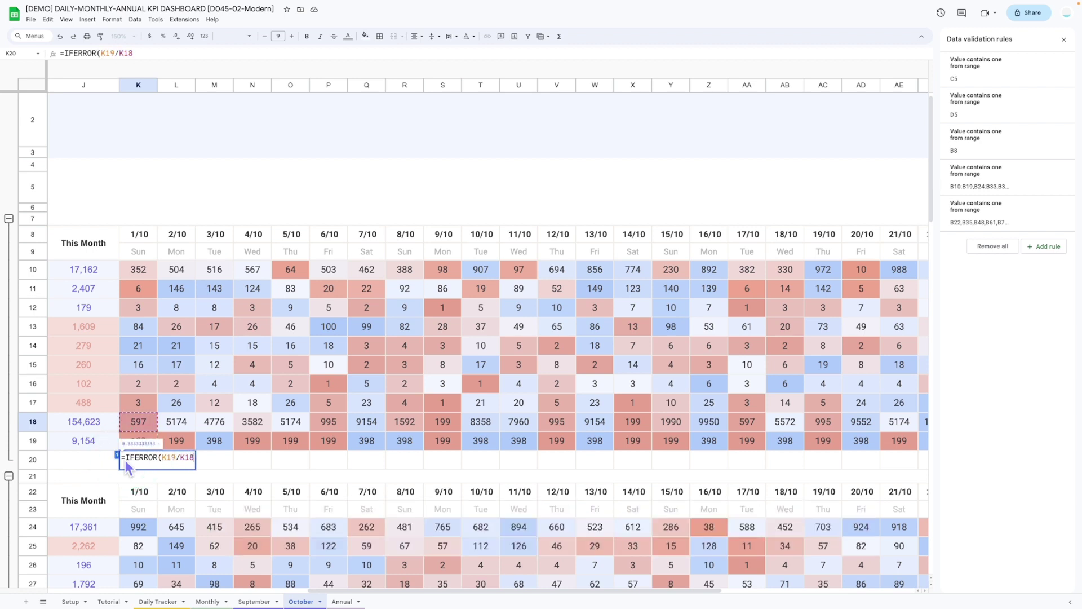
pyautogui.write(',"")')
pyautogui.press('Return')
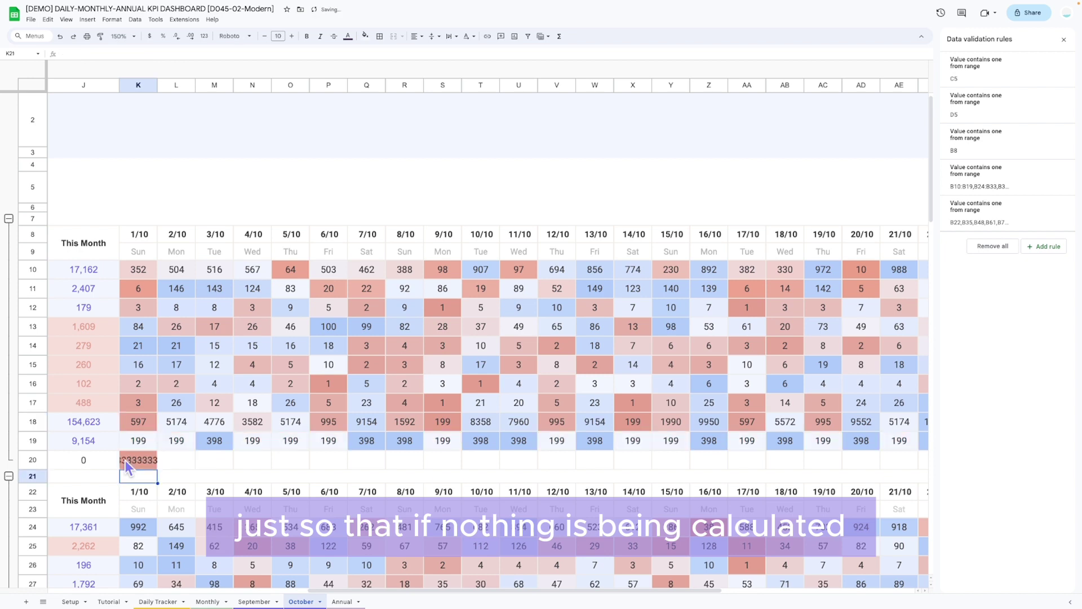
# Step: Format K20 as a percentage with no decimal places so it shows 33%
pyautogui.click(125, 460)
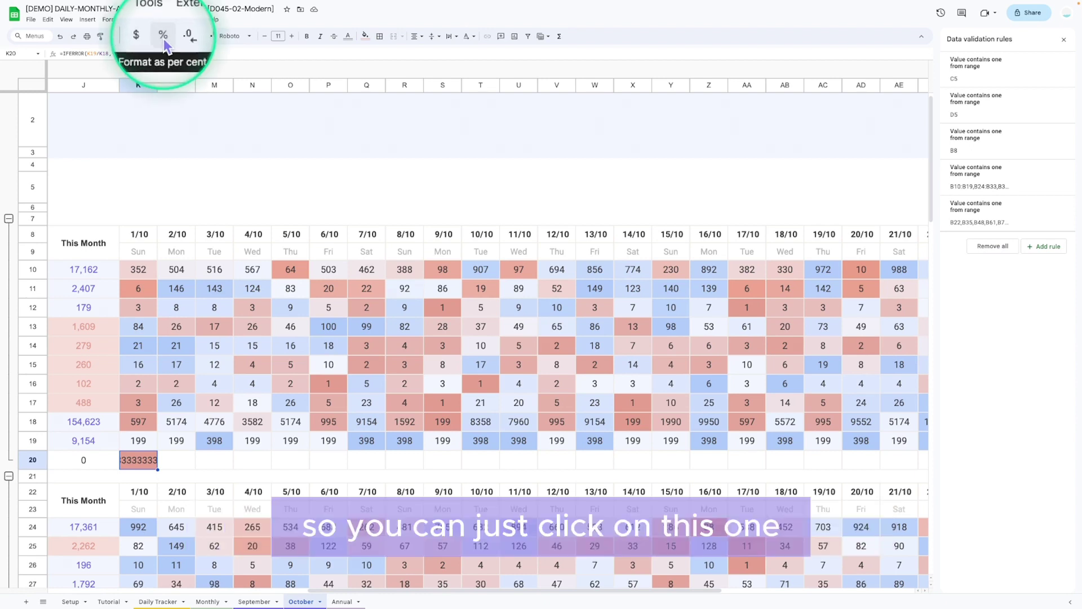
pyautogui.click(163, 35)
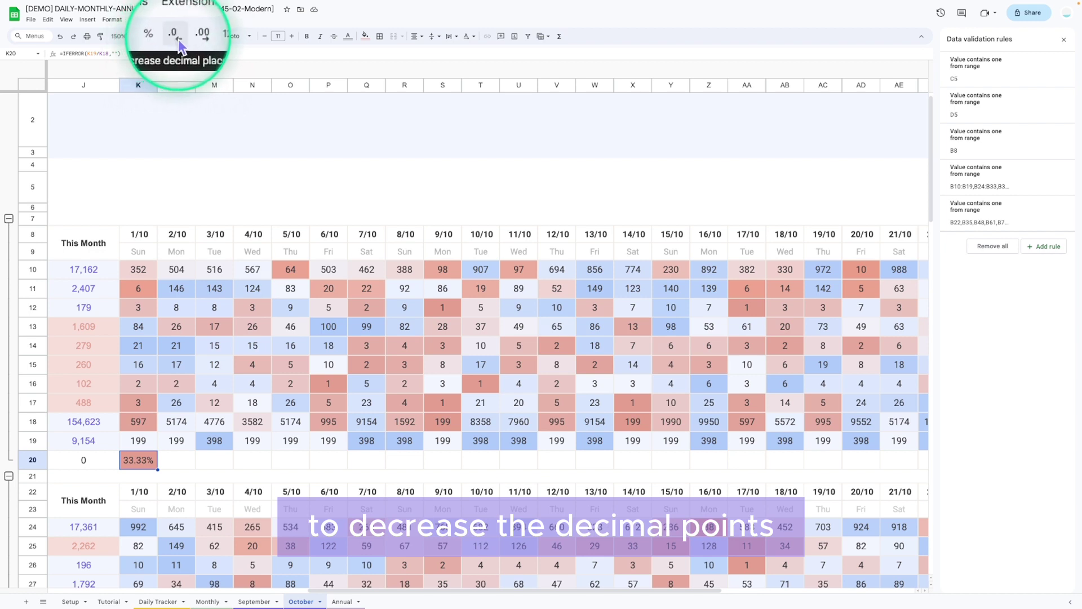
pyautogui.click(177, 38)
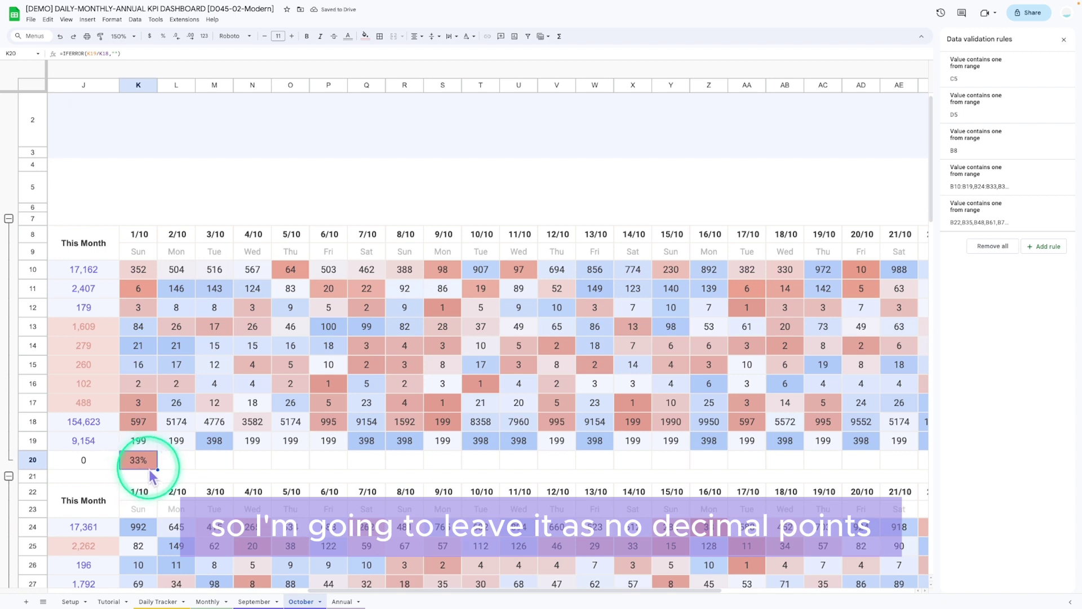
# Step: Fill K20's ratio formula across row 20 through the 31/10 column
pyautogui.moveTo(158, 470); pyautogui.dragTo(604, 482)
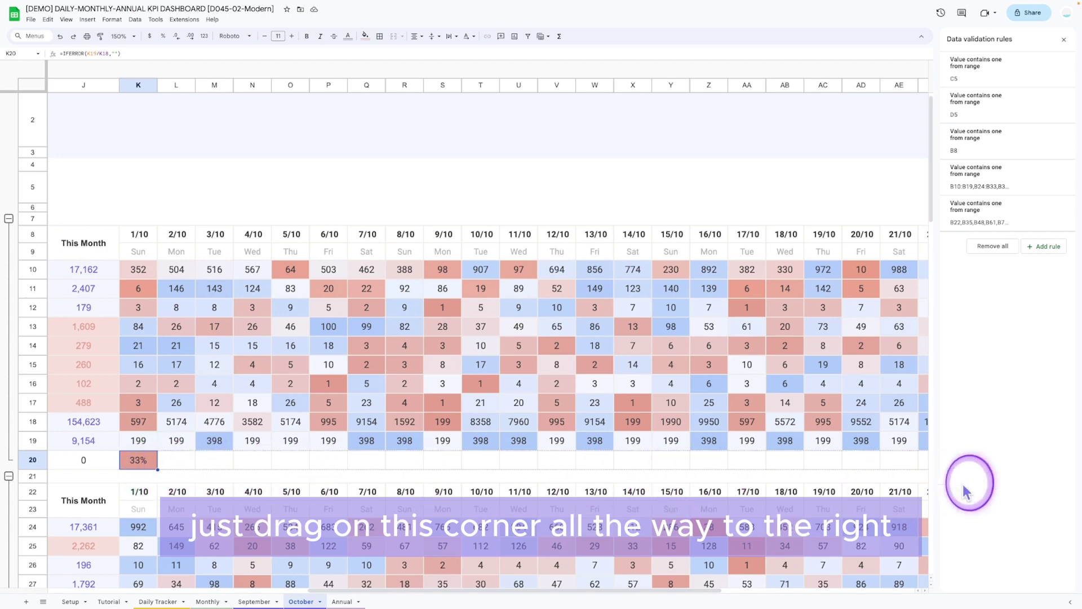
pyautogui.moveTo(966, 492); pyautogui.dragTo(868, 468)
pyautogui.moveTo(827, 583); pyautogui.dragTo(564, 576)
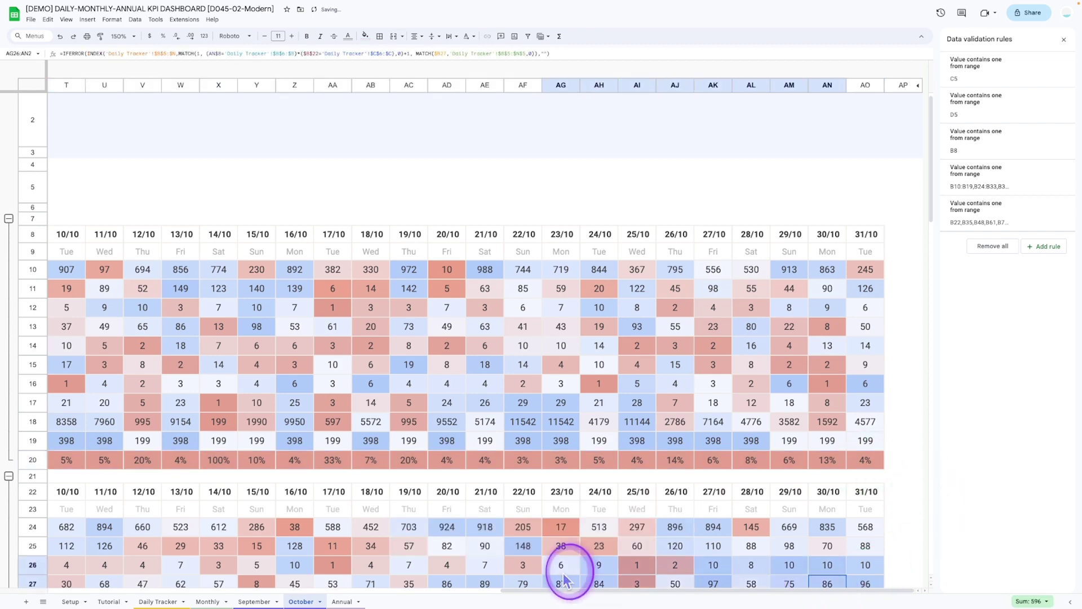
pyautogui.hscroll(-5, 565, 578)
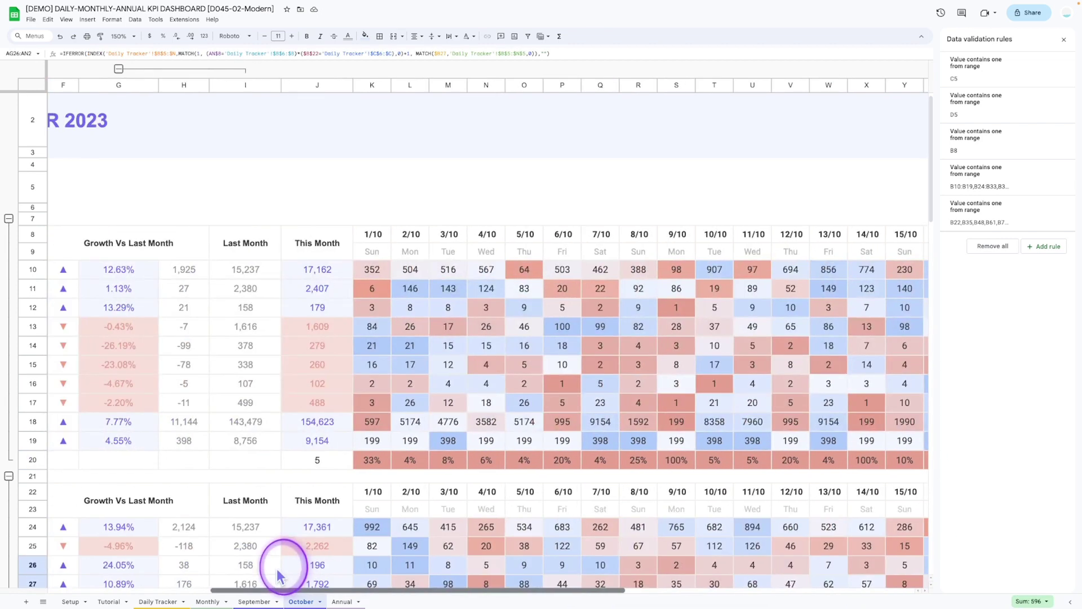
pyautogui.hscroll(-3, 276, 571)
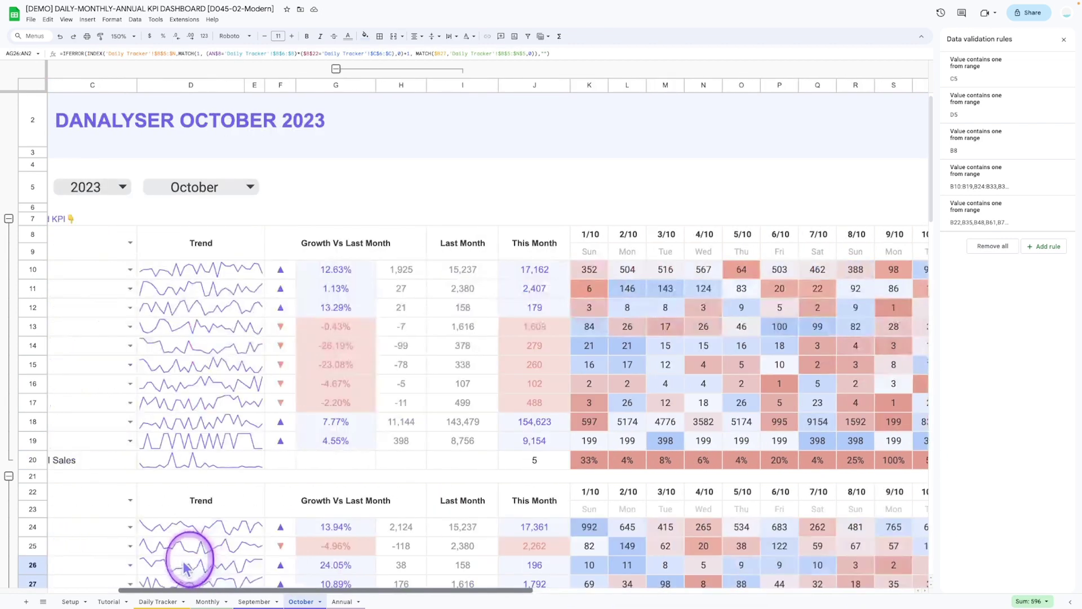
# Step: Inspect the existing This Month formula in J20 and the K20 ratio
pyautogui.doubleClick(554, 458)
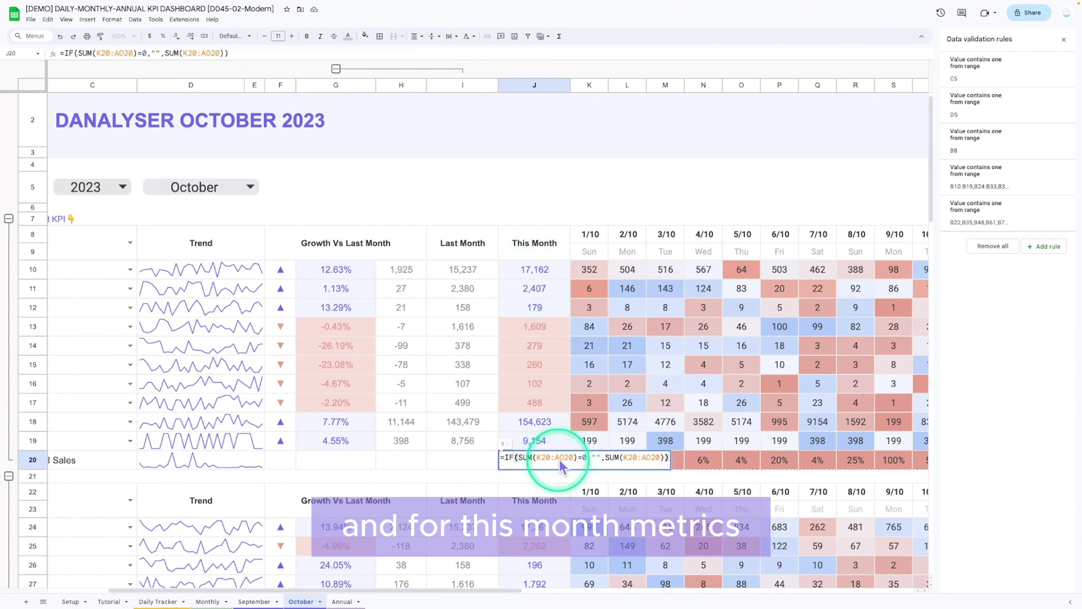
pyautogui.press('Return')
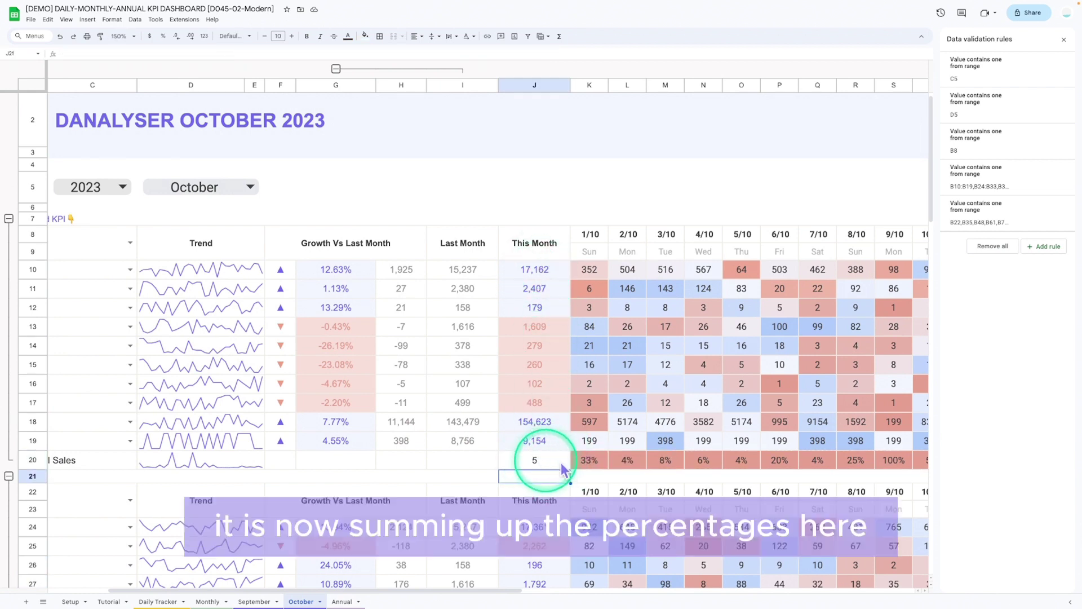
pyautogui.click(589, 460)
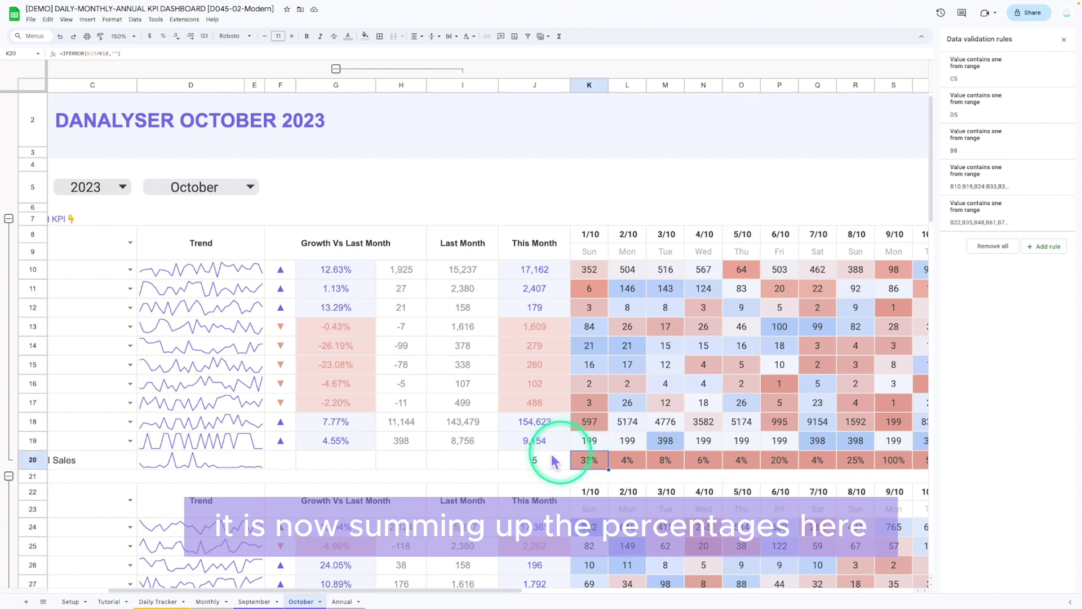
pyautogui.click(561, 462)
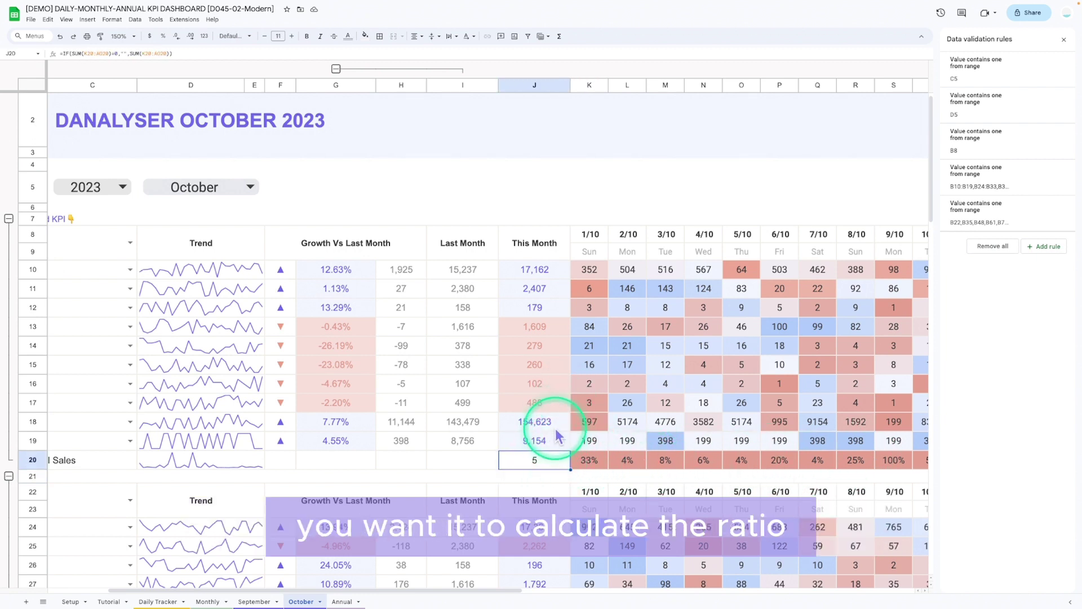
# Step: Replace J20's formula with an IFERROR-wrapped J19/J18 Closed Deals to Total Sales ratio
pyautogui.doubleClick(560, 461)
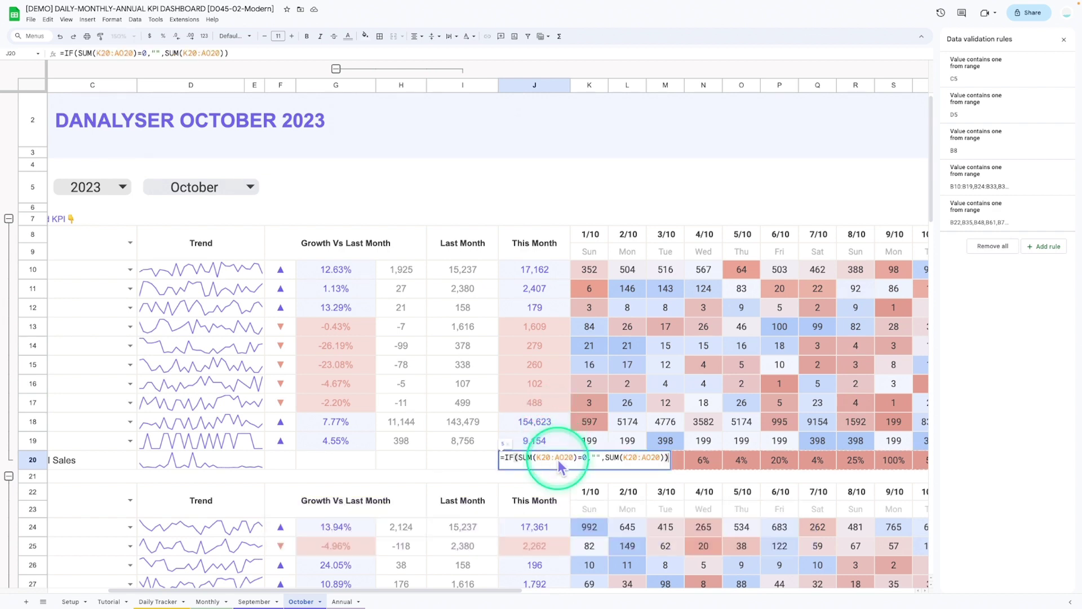
pyautogui.hotkey('ctrl', 'a')
pyautogui.press('BackSpace')
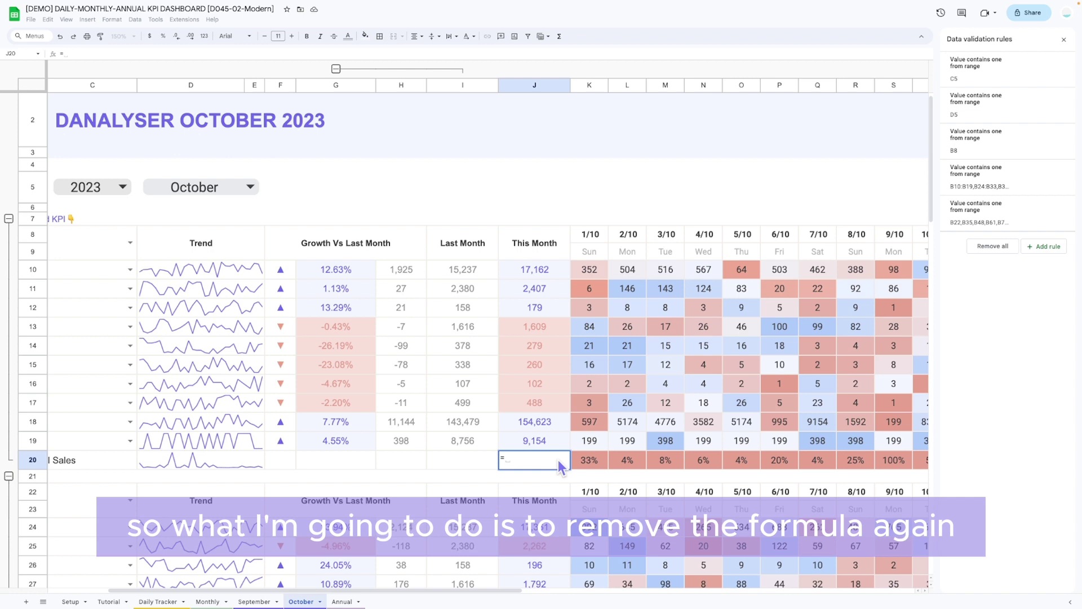
pyautogui.write('=')
pyautogui.click(544, 441)
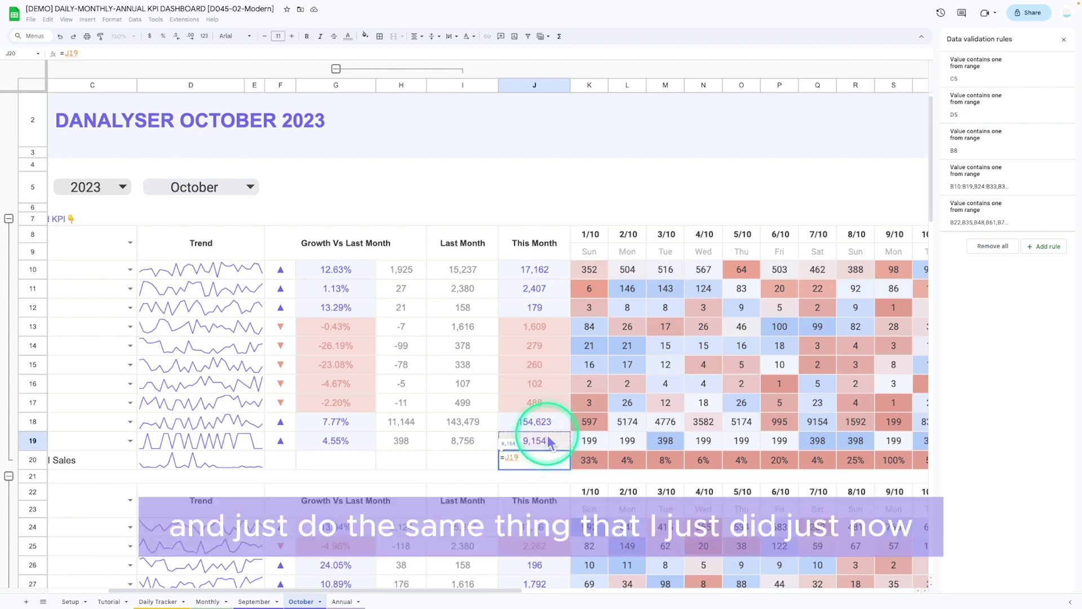
pyautogui.write('/')
pyautogui.click(536, 421)
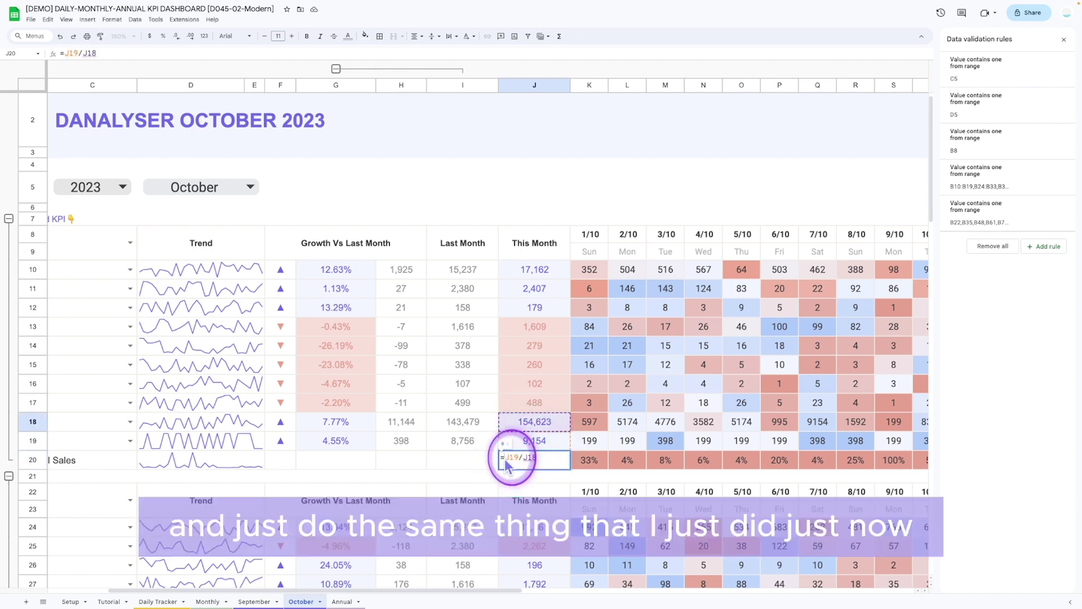
pyautogui.write('IFERR')
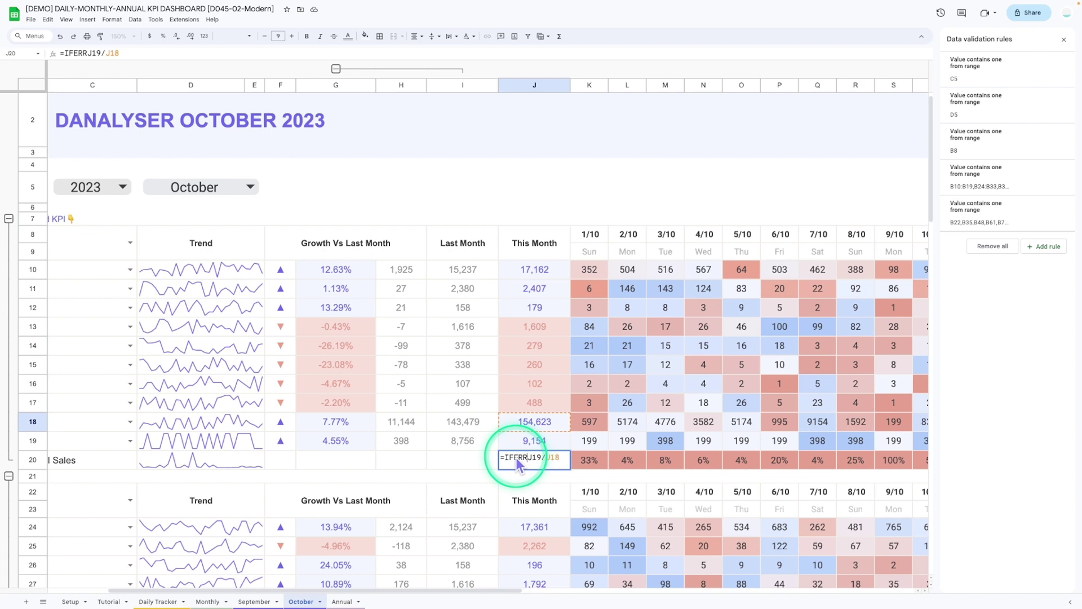
pyautogui.write('OR(')
pyautogui.press('End')
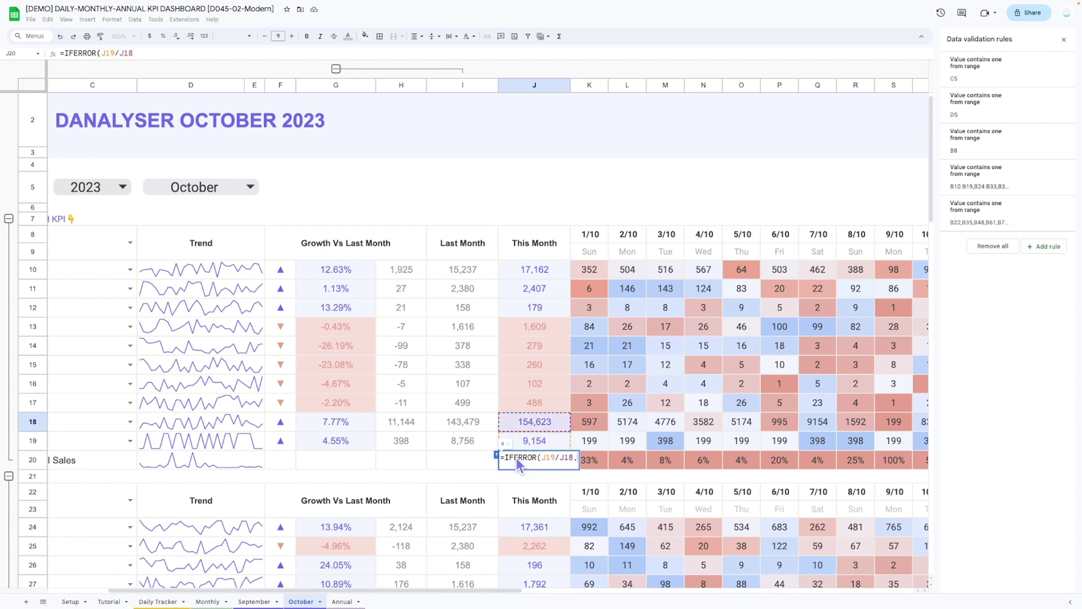
pyautogui.write(',')
pyautogui.write('0)')
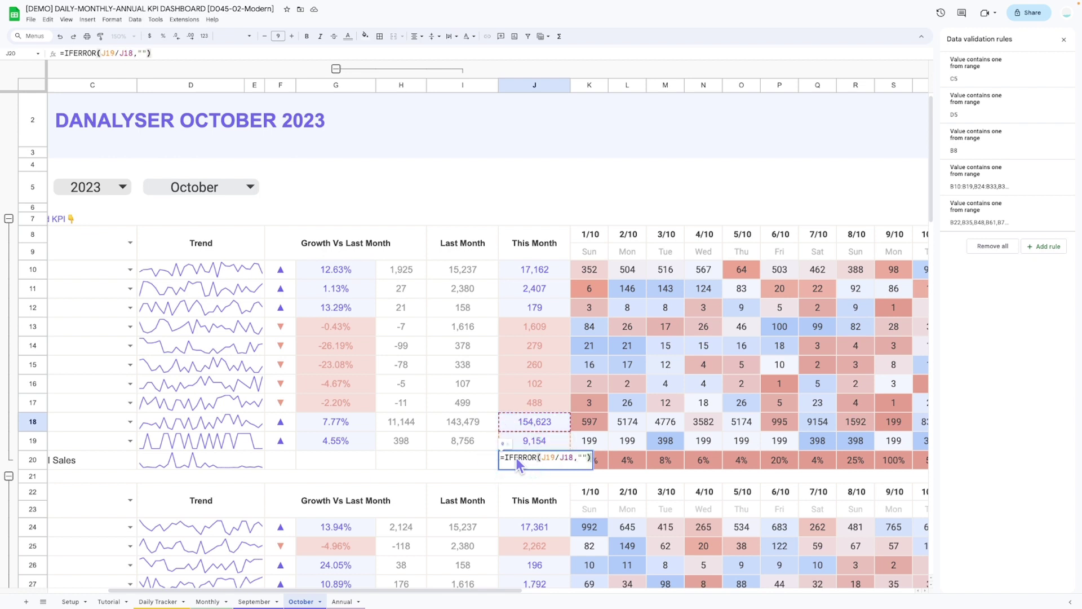
pyautogui.press('Return')
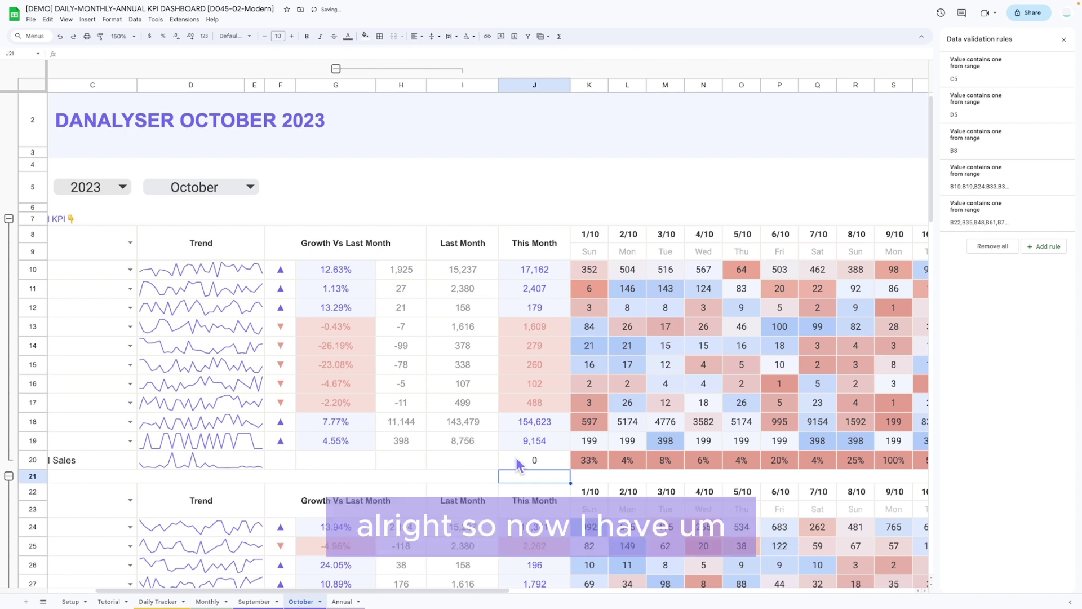
# Step: Format J20 as a percentage so the monthly ratio shows 5.92%
pyautogui.click(517, 462)
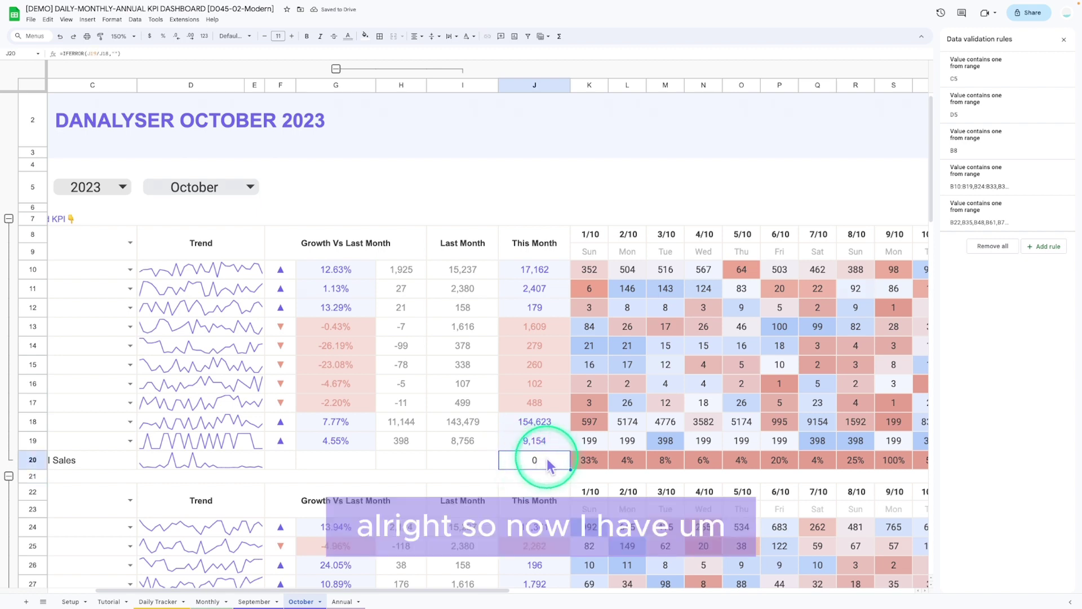
pyautogui.doubleClick(544, 465)
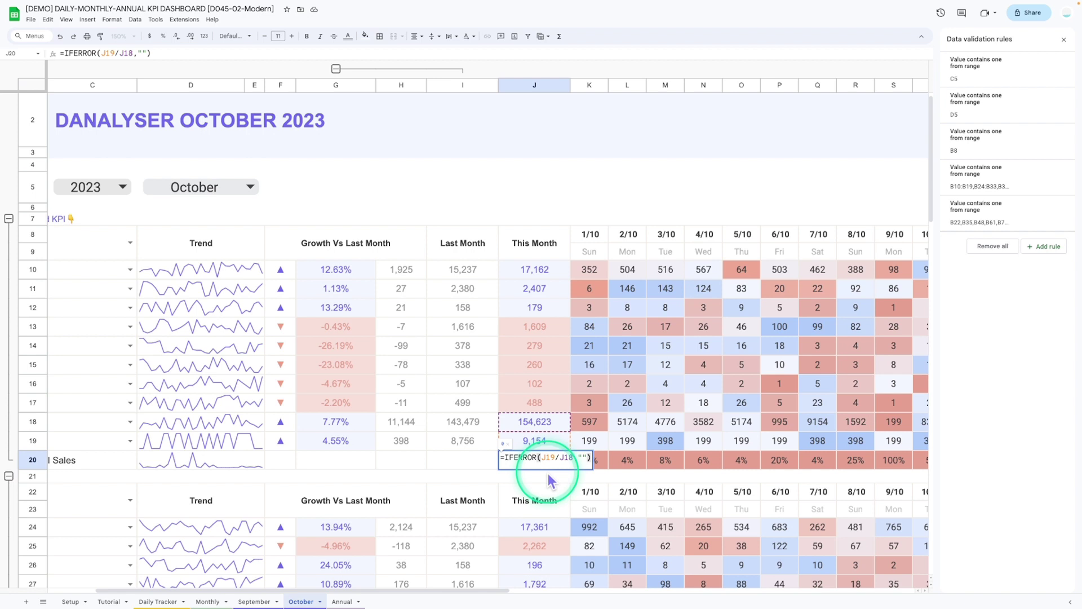
pyautogui.press('Return')
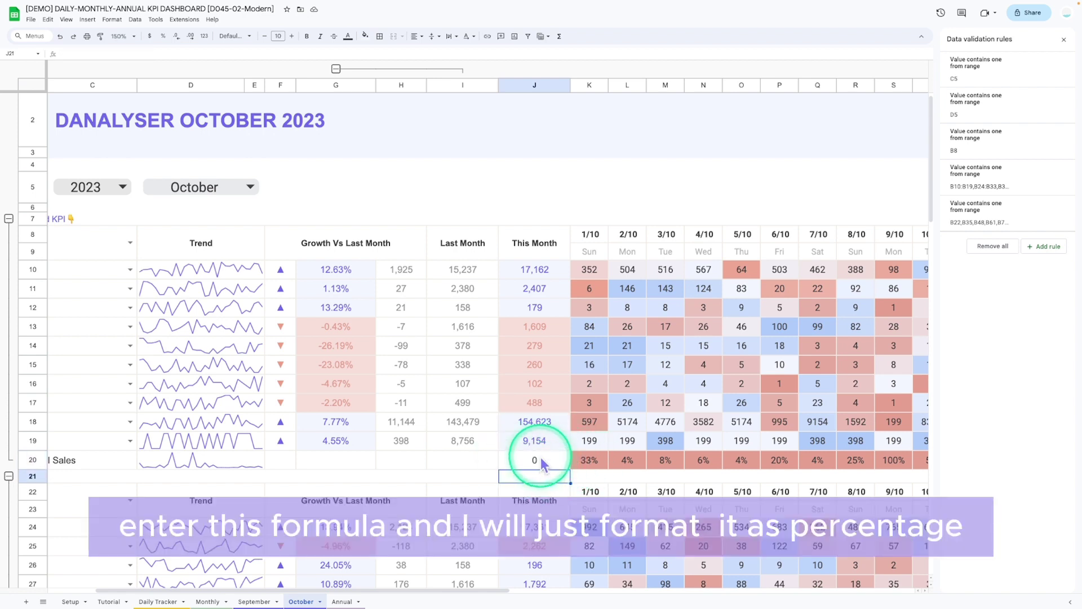
pyautogui.press('Up')
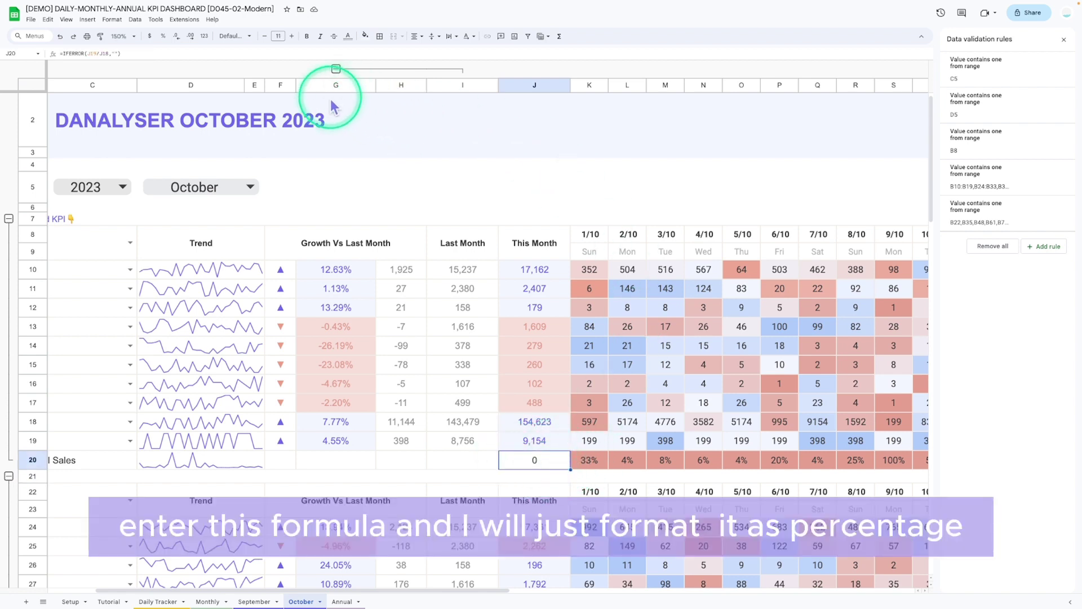
pyautogui.click(163, 38)
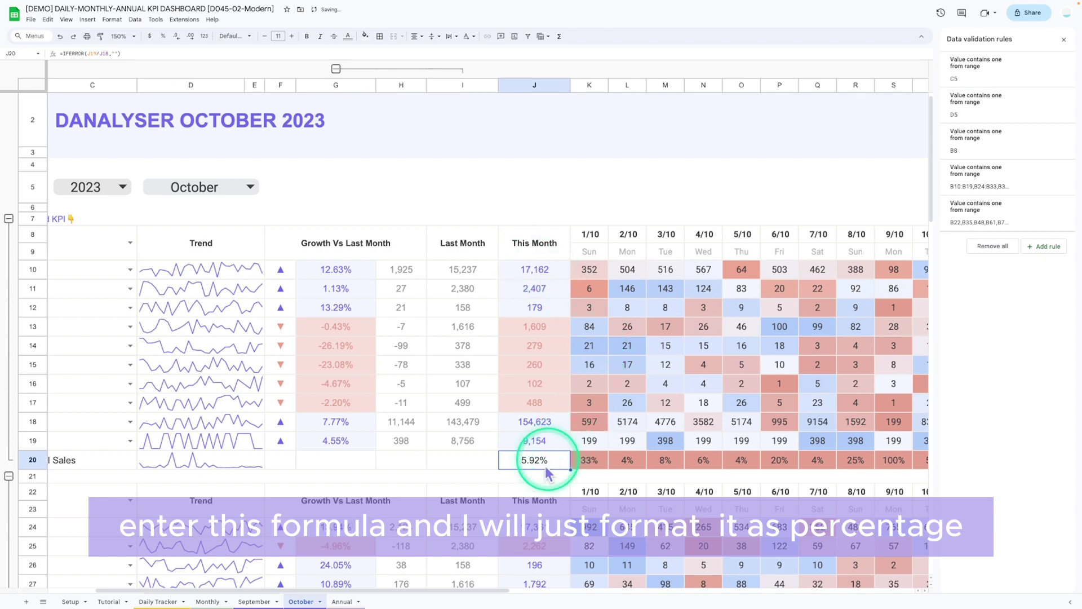
pyautogui.click(527, 475)
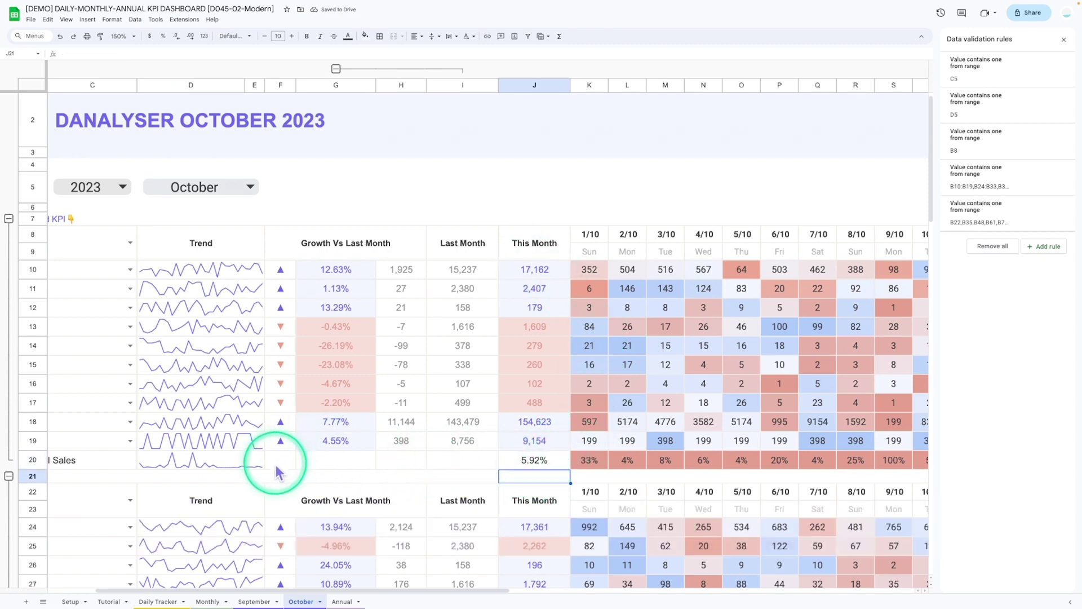
# Step: Delete the old Last Month formula from I20
pyautogui.moveTo(476, 589); pyautogui.dragTo(446, 589)
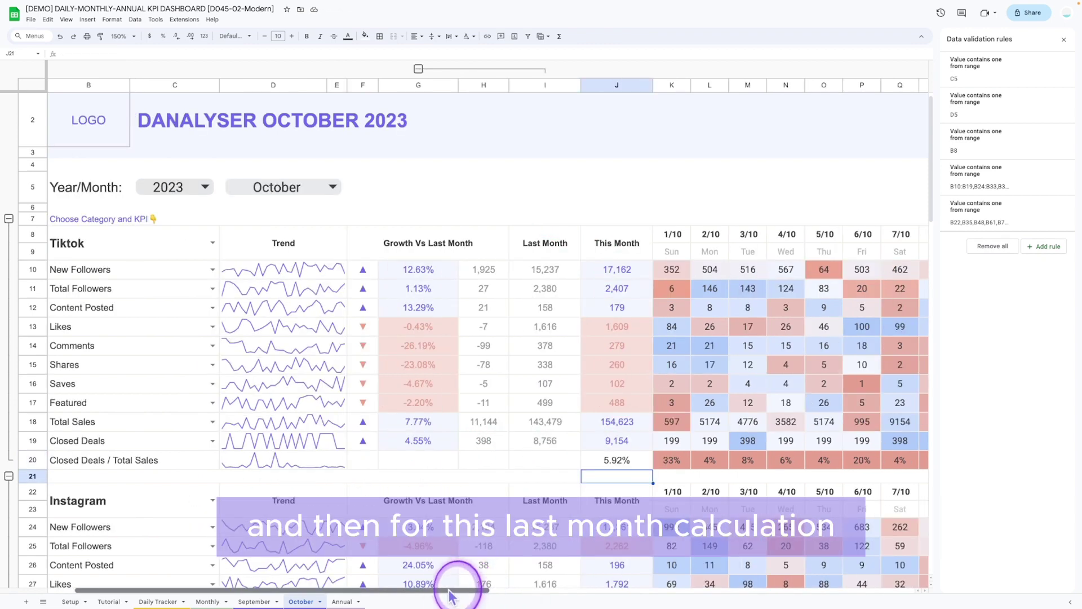
pyautogui.click(584, 465)
pyautogui.doubleClick(583, 465)
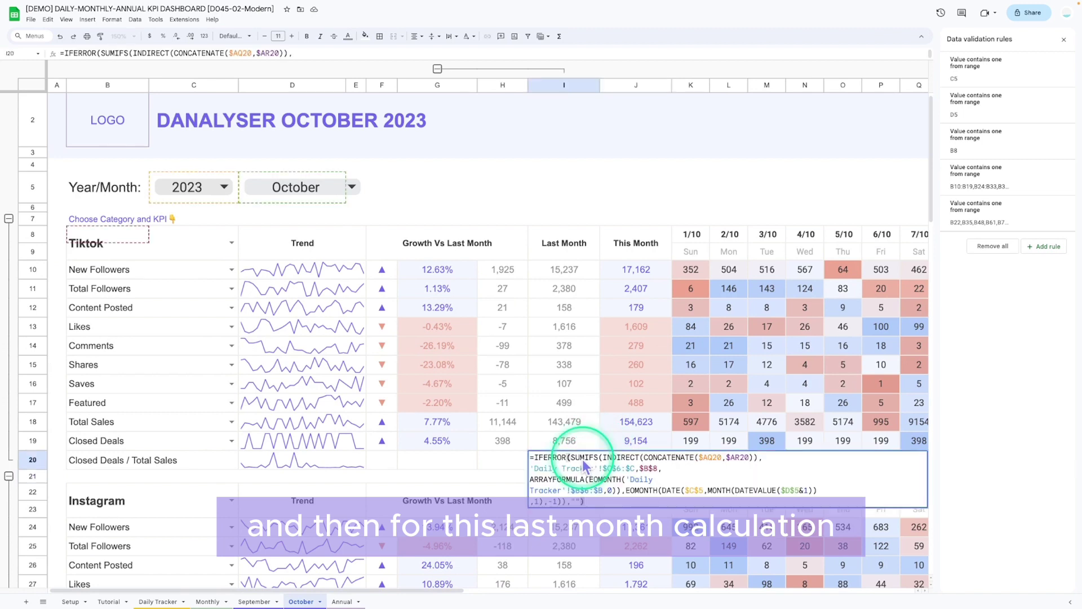
pyautogui.hotkey('ctrl', 'a')
pyautogui.press('BackSpace')
# Step: Enter an IFERROR formula in I20 dividing last month's Closed Deals (I19) by Total Sales (I18)
pyautogui.write('=')
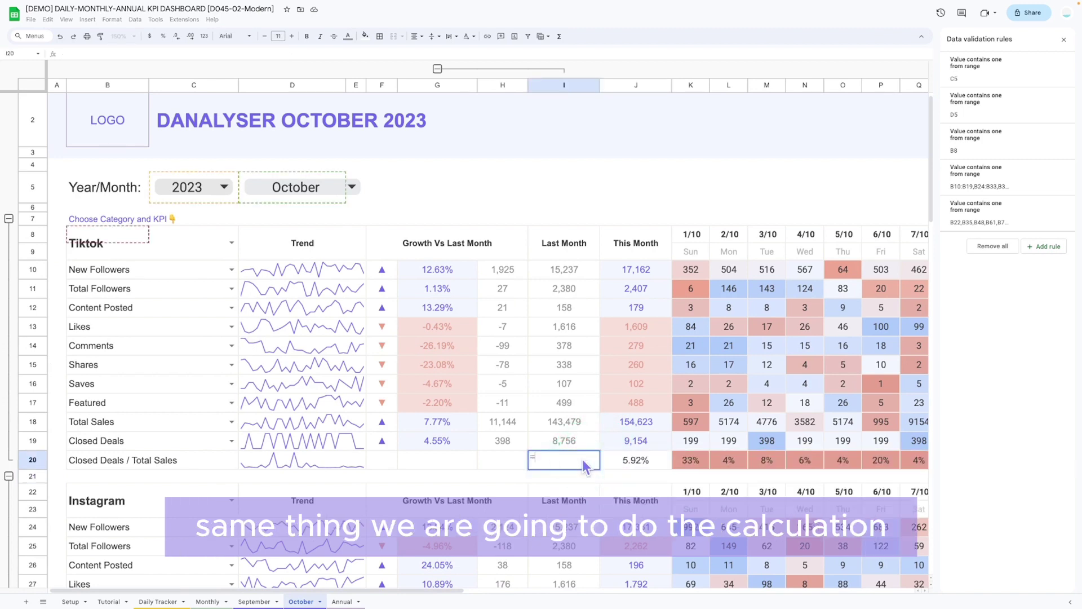
pyautogui.click(626, 465)
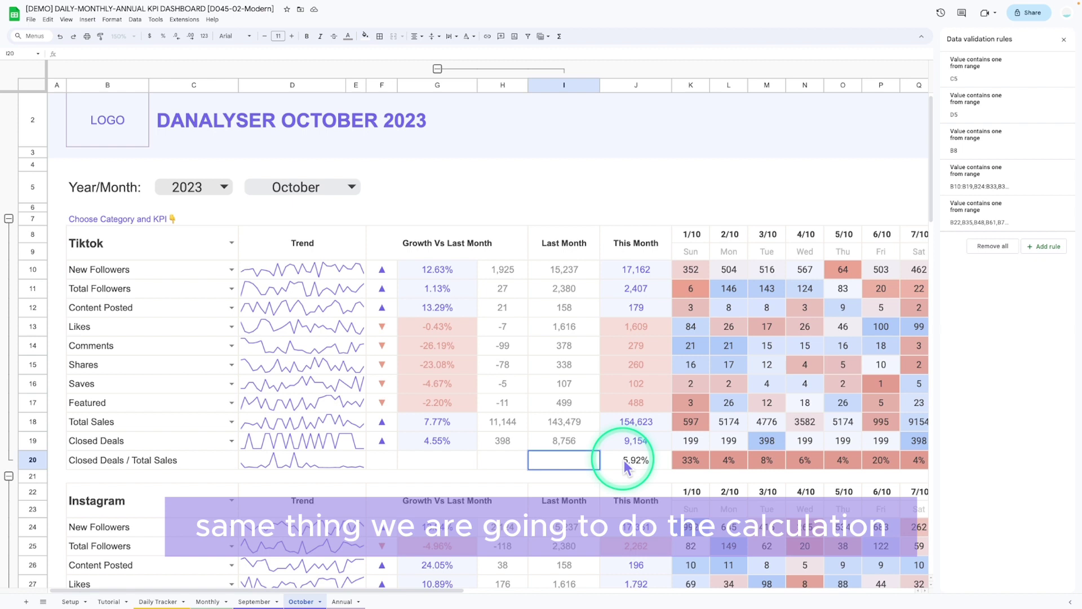
pyautogui.write('=IFERROR(')
pyautogui.click(572, 445)
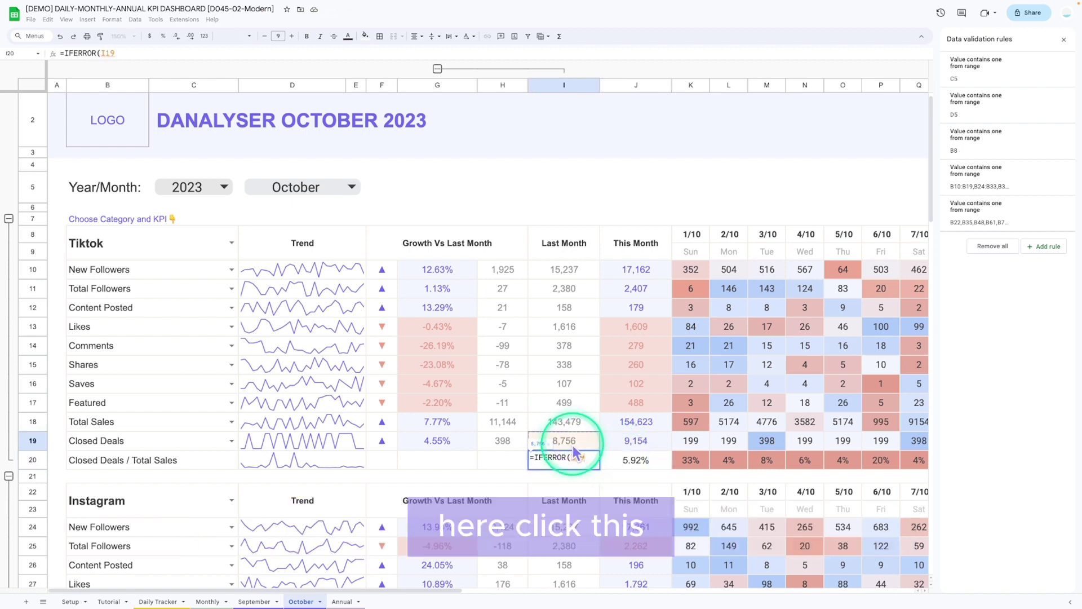
pyautogui.write(',')
pyautogui.click(566, 424)
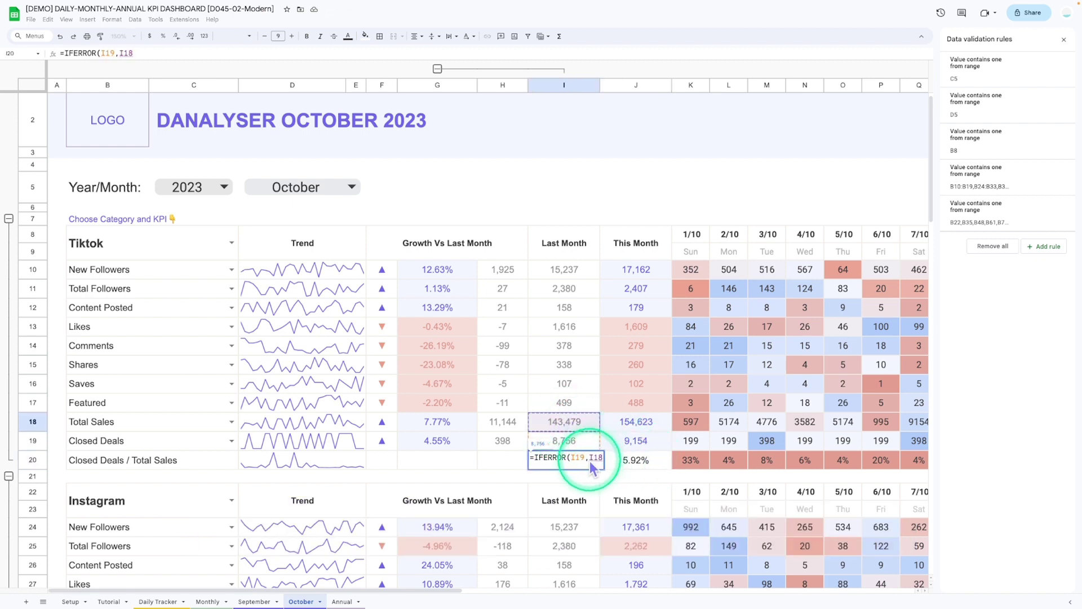
pyautogui.press('Left')
pyautogui.press('Left')
pyautogui.press('Left')
pyautogui.press('BackSpace')
pyautogui.write('/')
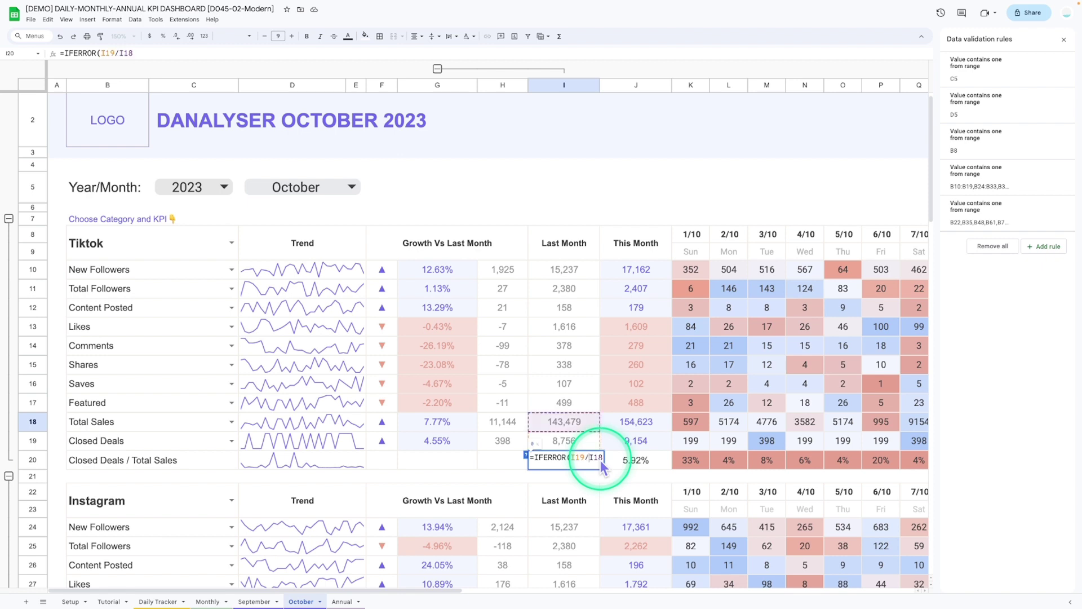
pyautogui.write(',')
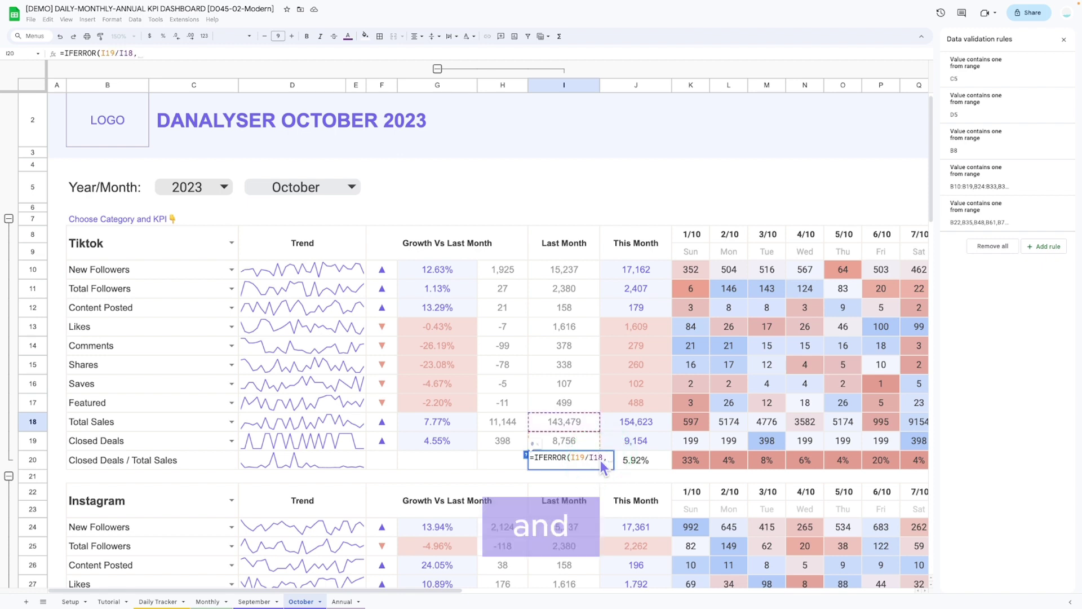
pyautogui.write('0')
pyautogui.press('Return')
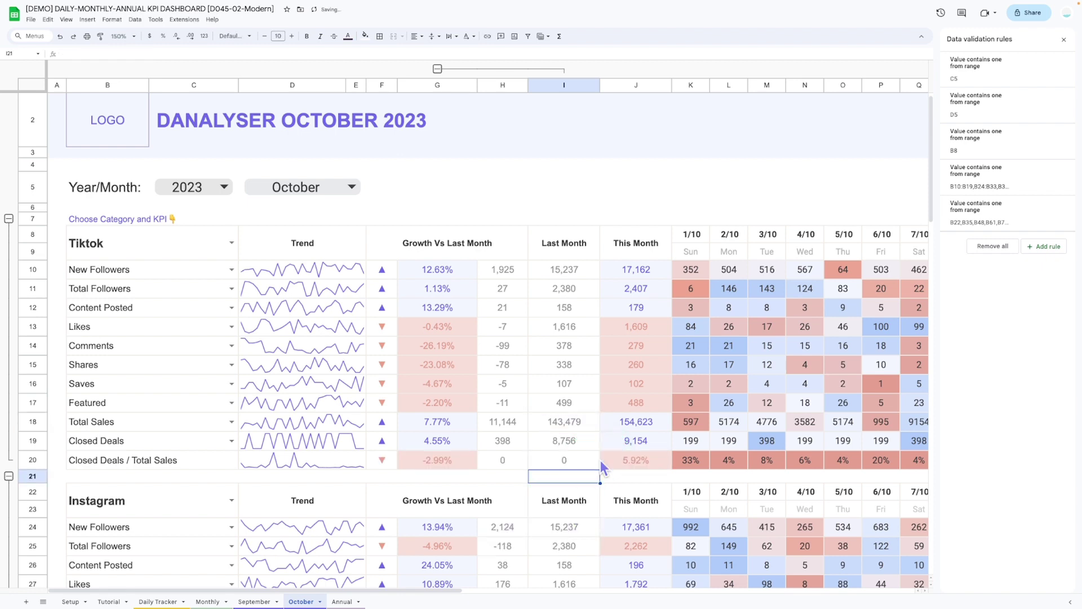
# Step: Format I20 and H20 as percentages, showing 6.10% and a -0.18% change
pyautogui.click(575, 458)
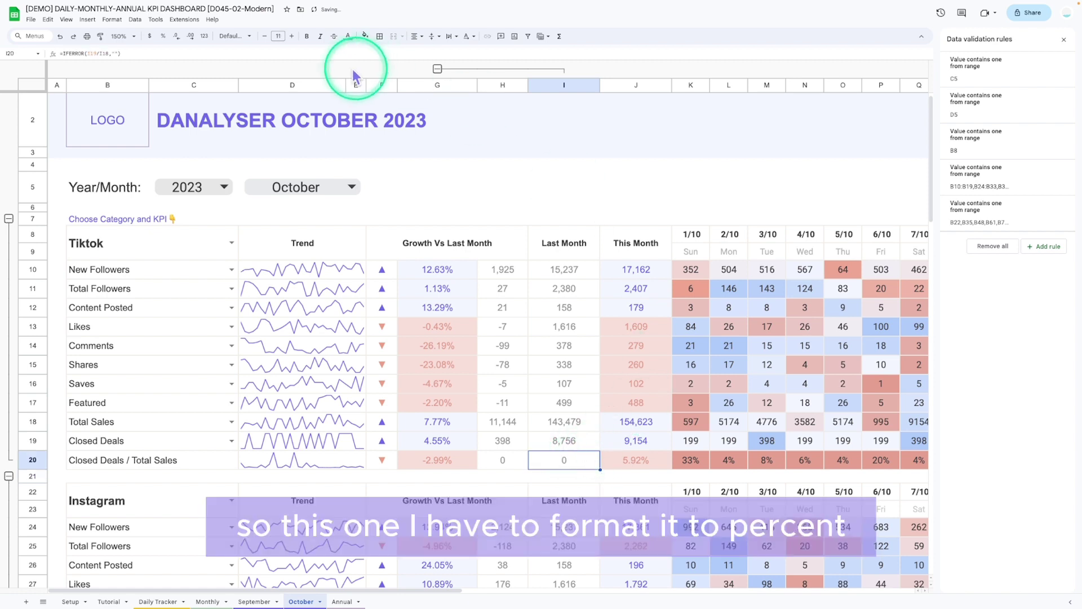
pyautogui.click(163, 36)
pyautogui.click(516, 465)
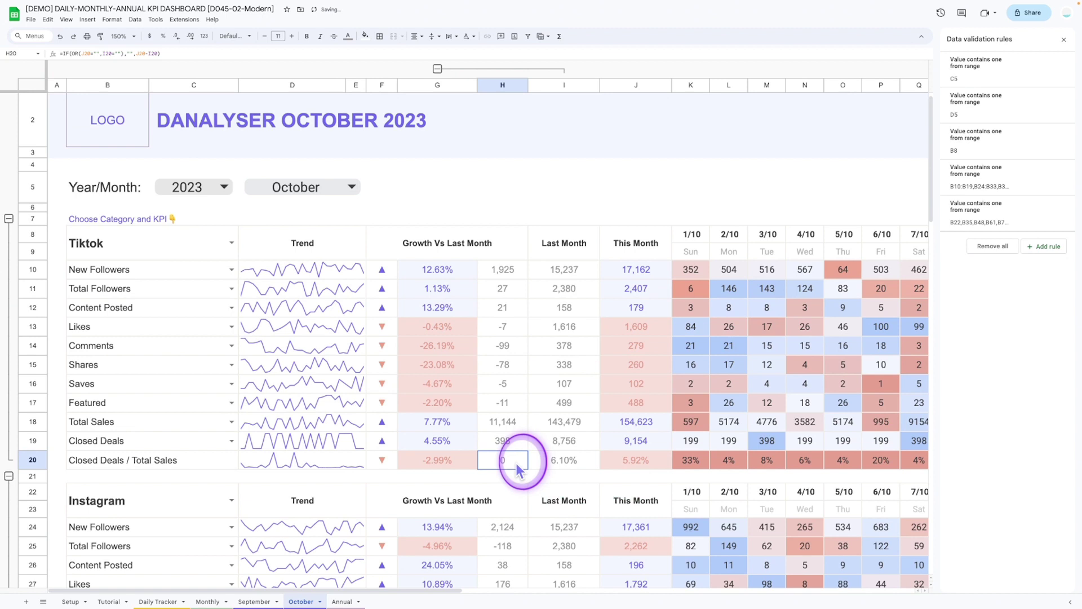
pyautogui.click(163, 36)
pyautogui.click(572, 464)
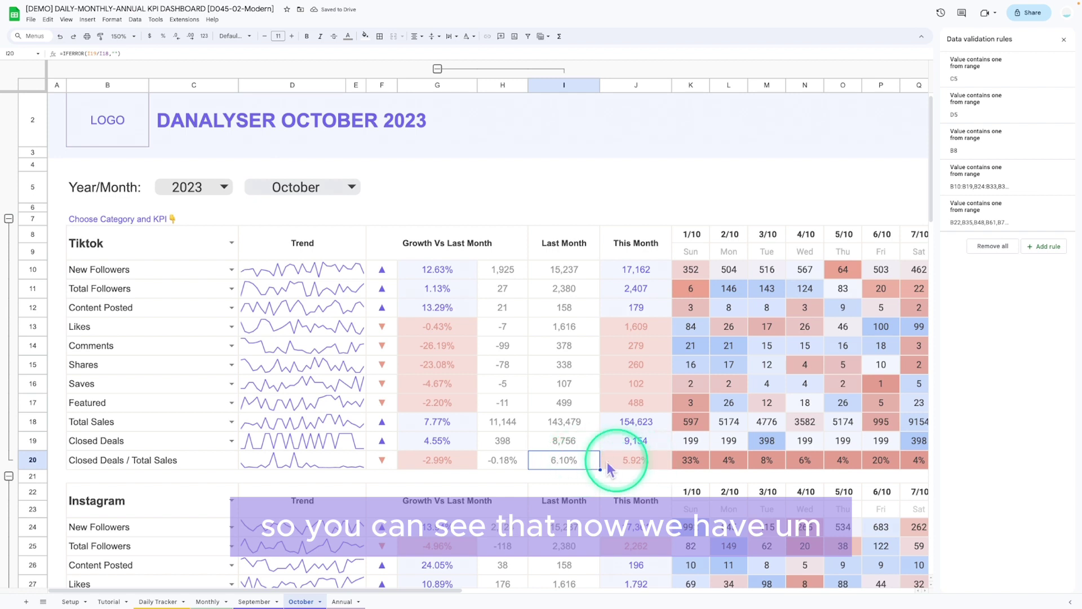
pyautogui.moveTo(567, 460); pyautogui.dragTo(620, 460)
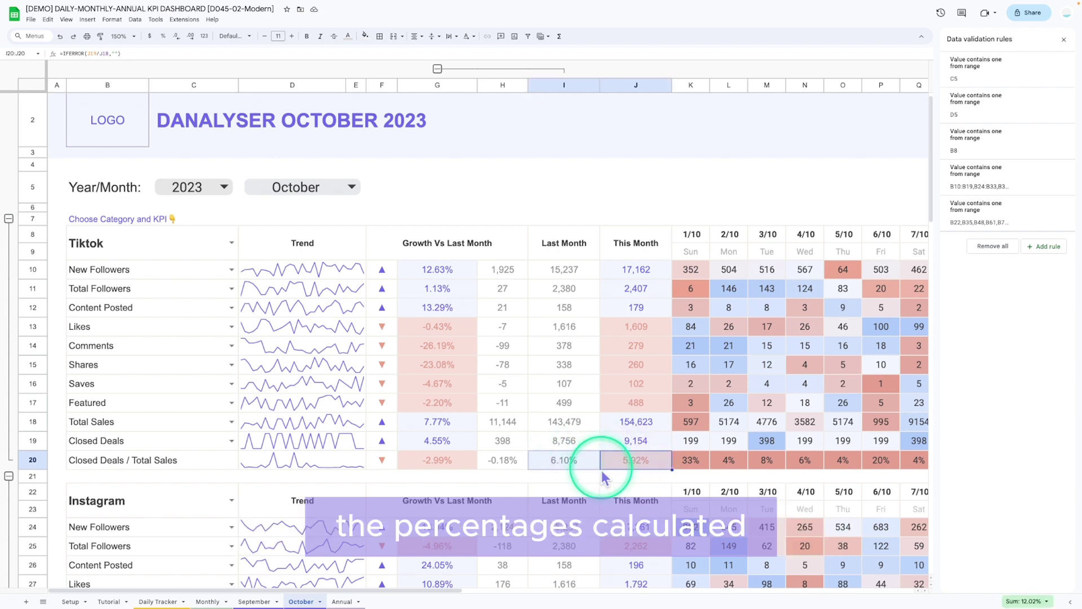
pyautogui.moveTo(496, 461); pyautogui.dragTo(380, 461)
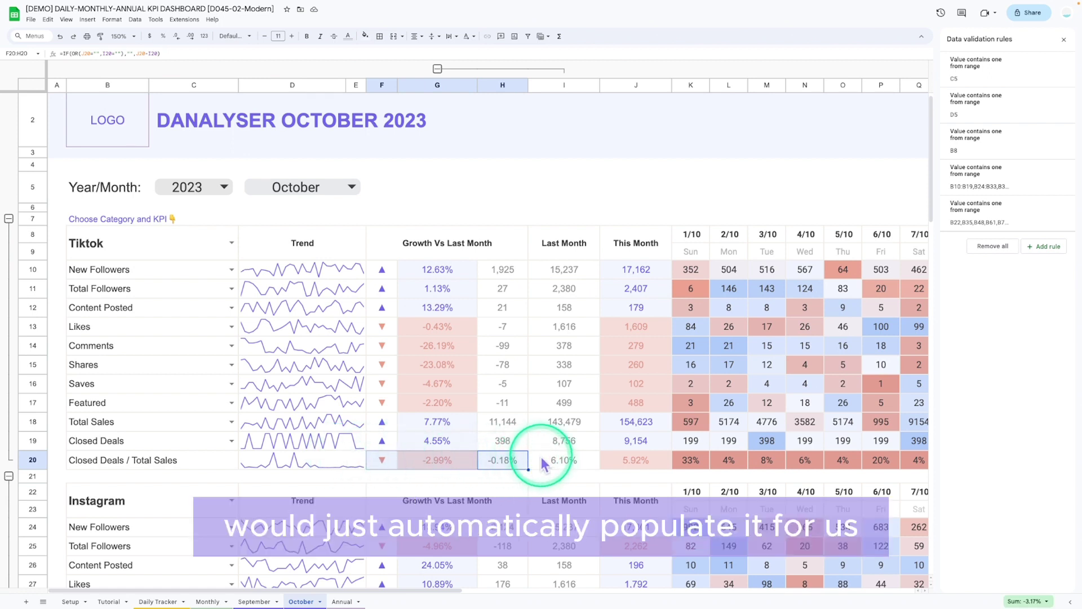
pyautogui.moveTo(453, 598); pyautogui.dragTo(636, 598)
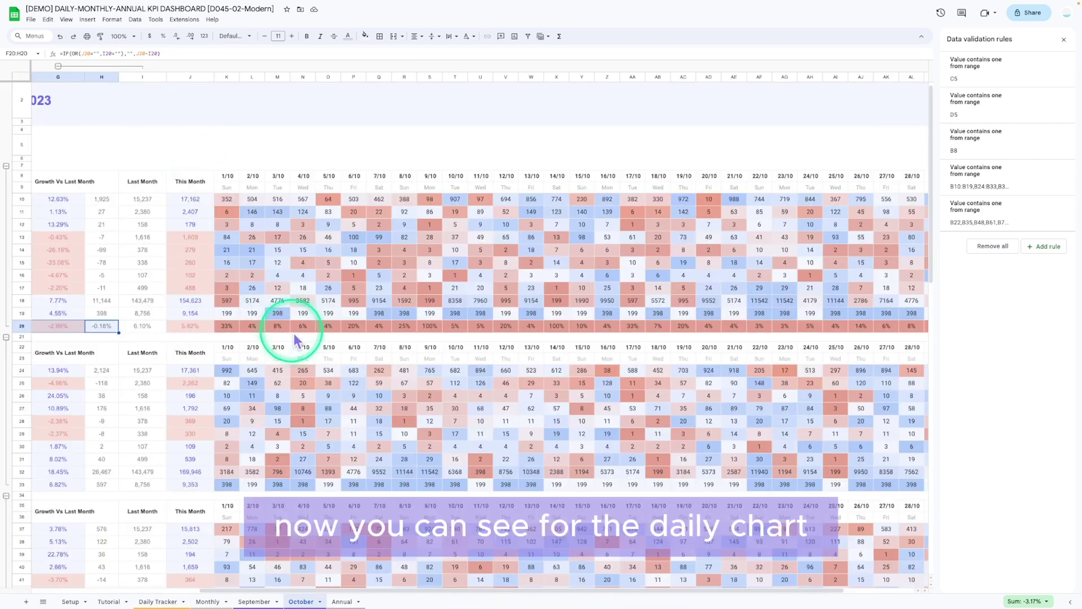
pyautogui.click(226, 326)
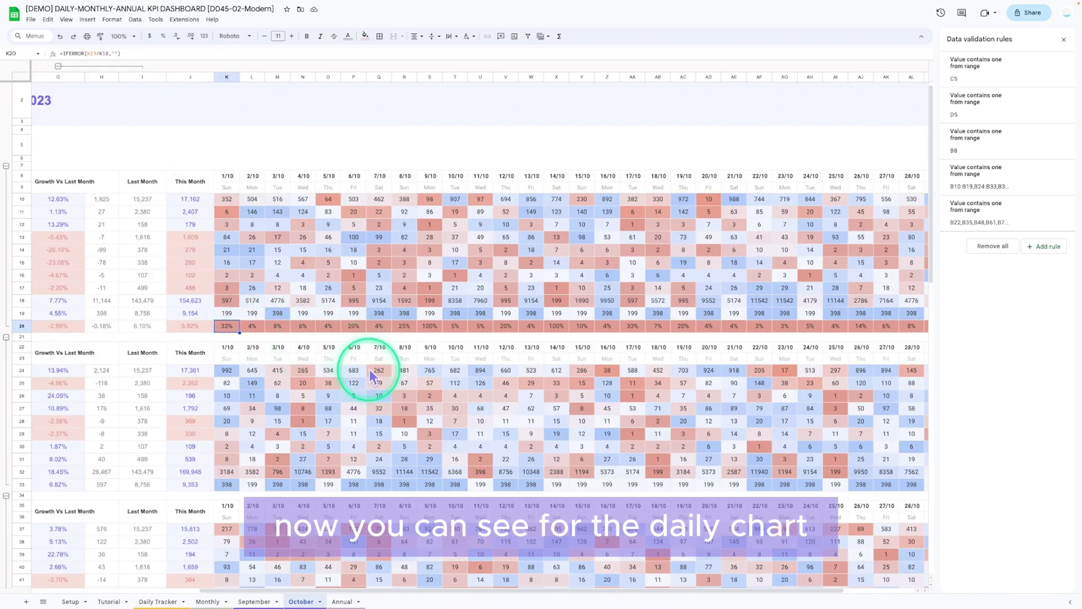
pyautogui.moveTo(227, 326); pyautogui.dragTo(949, 332)
pyautogui.moveTo(862, 327); pyautogui.dragTo(863, 327)
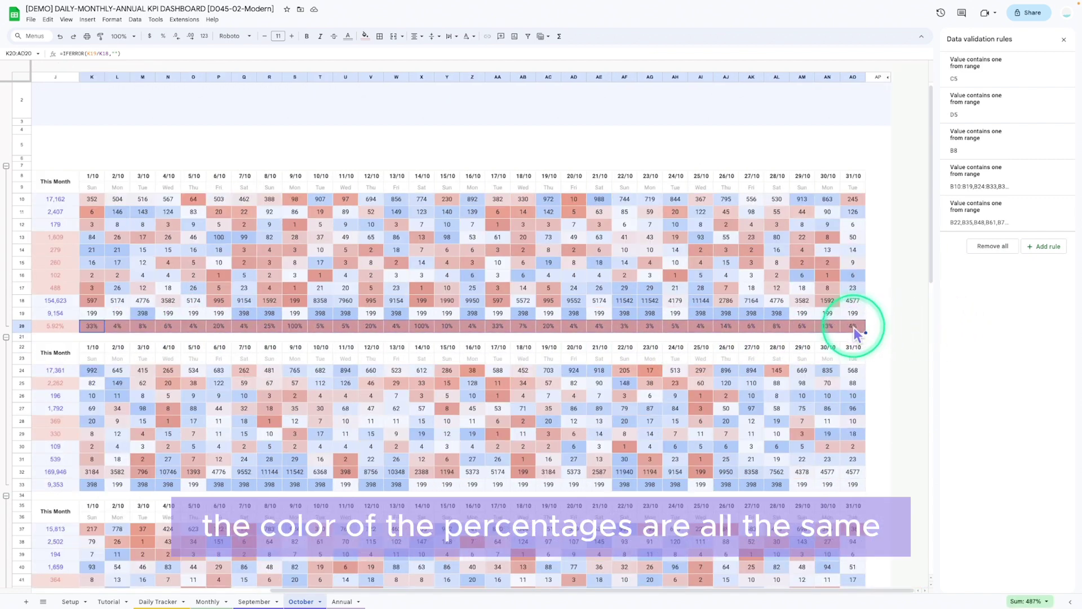
pyautogui.click(294, 326)
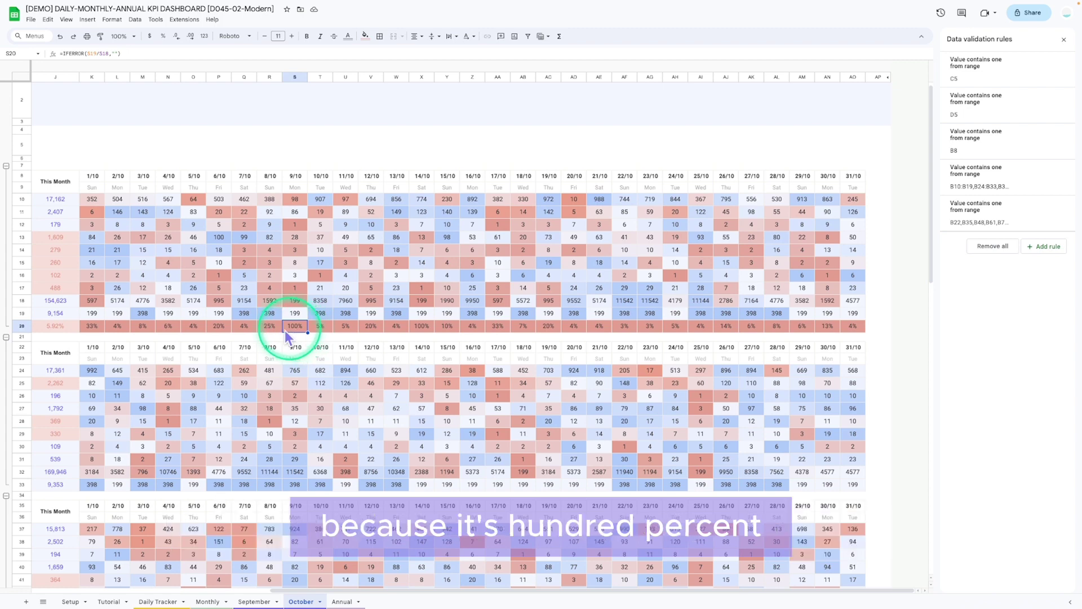
pyautogui.click(194, 331)
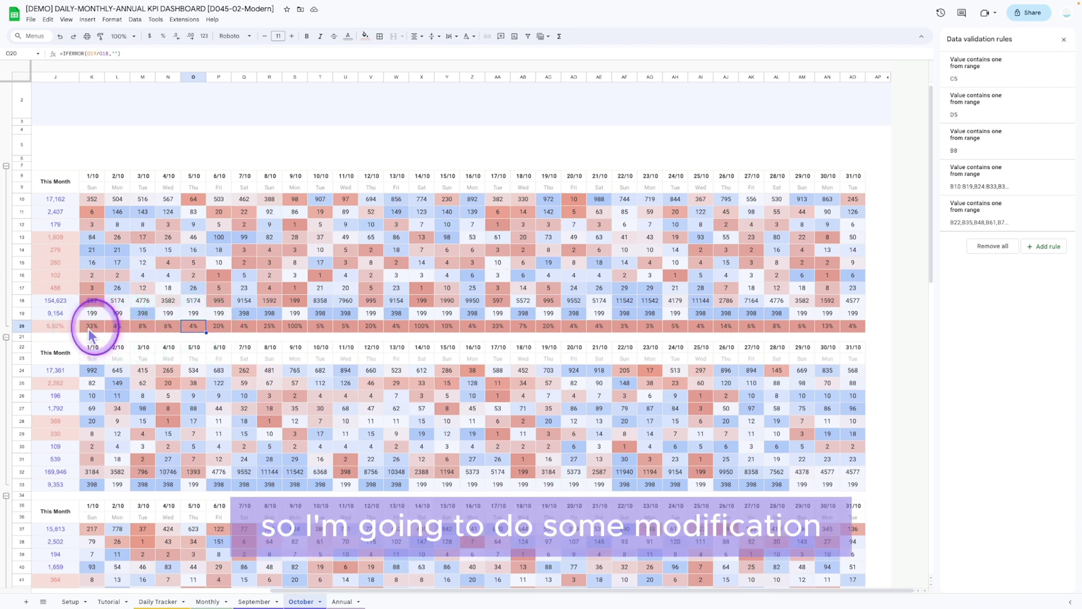
pyautogui.moveTo(90, 328); pyautogui.dragTo(854, 327)
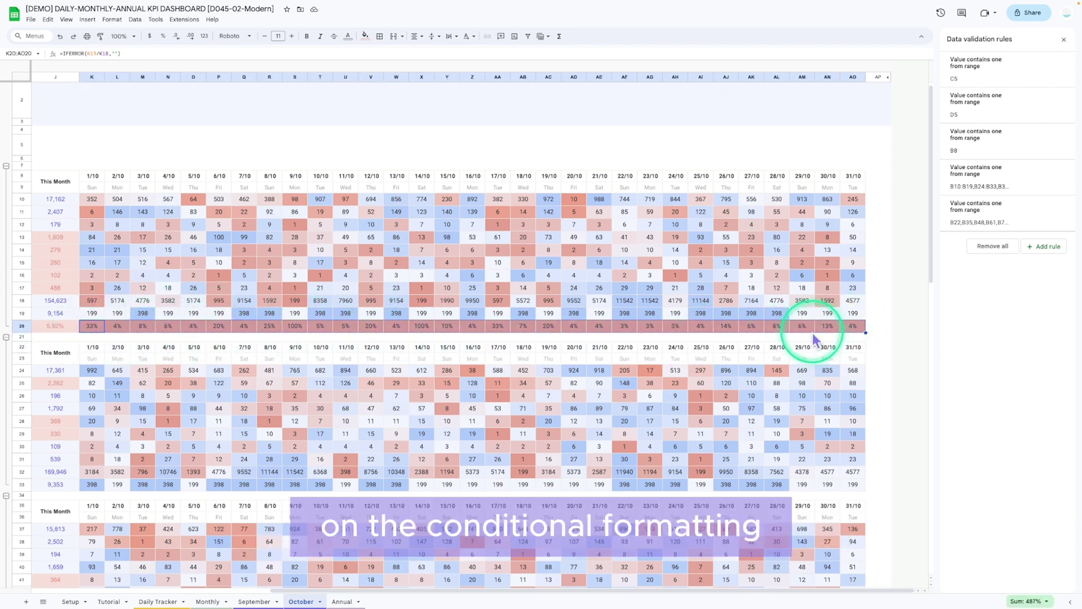
pyautogui.click(96, 328)
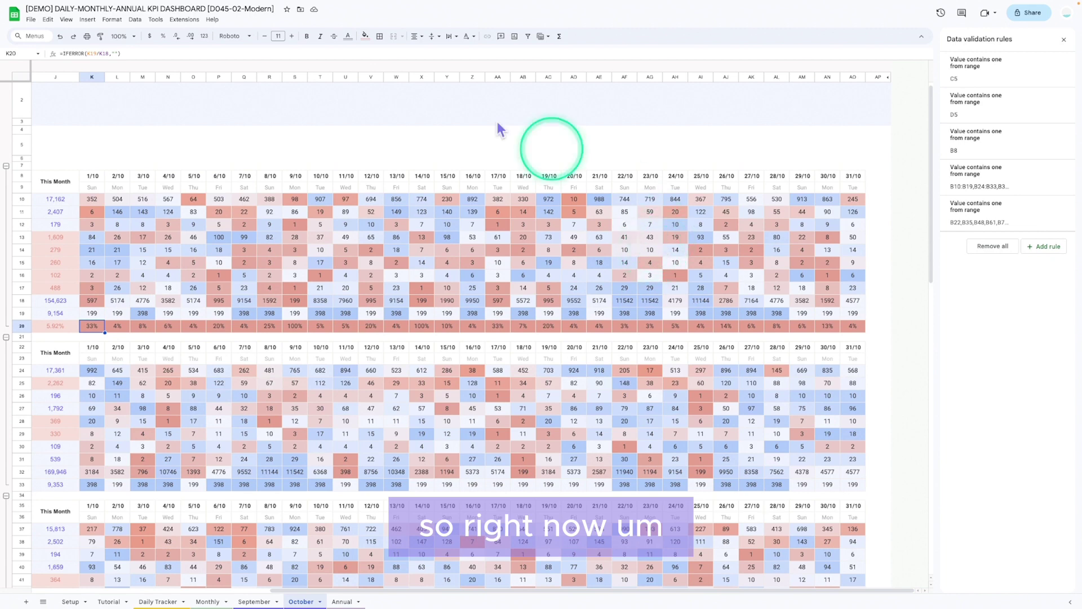
# Step: Narrow the existing colour scale rule's range from K19:AS20 to K19:AS19
pyautogui.click(365, 37)
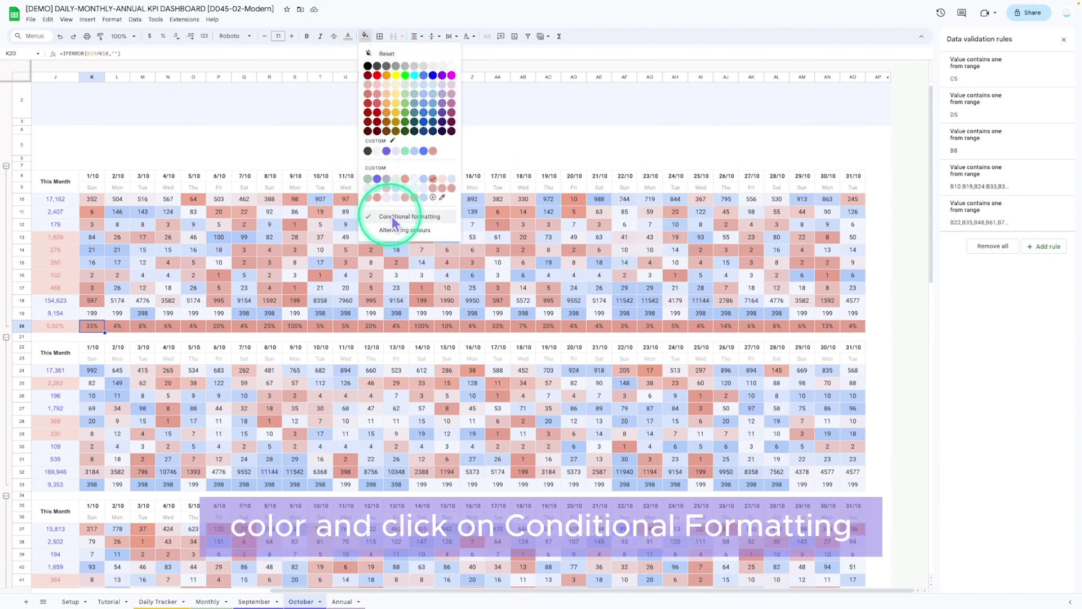
pyautogui.click(397, 218)
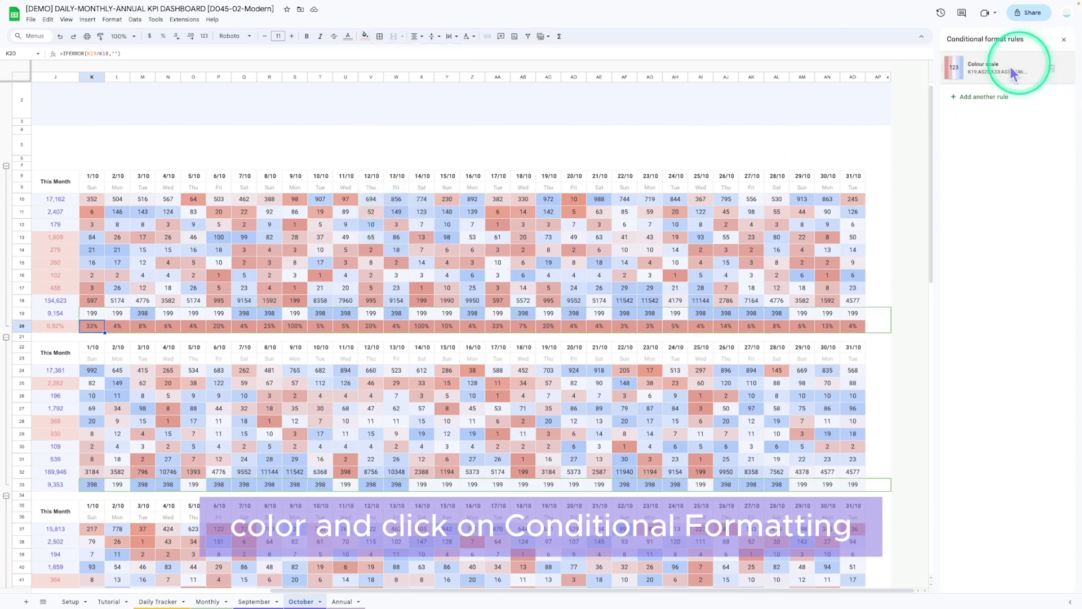
pyautogui.click(983, 74)
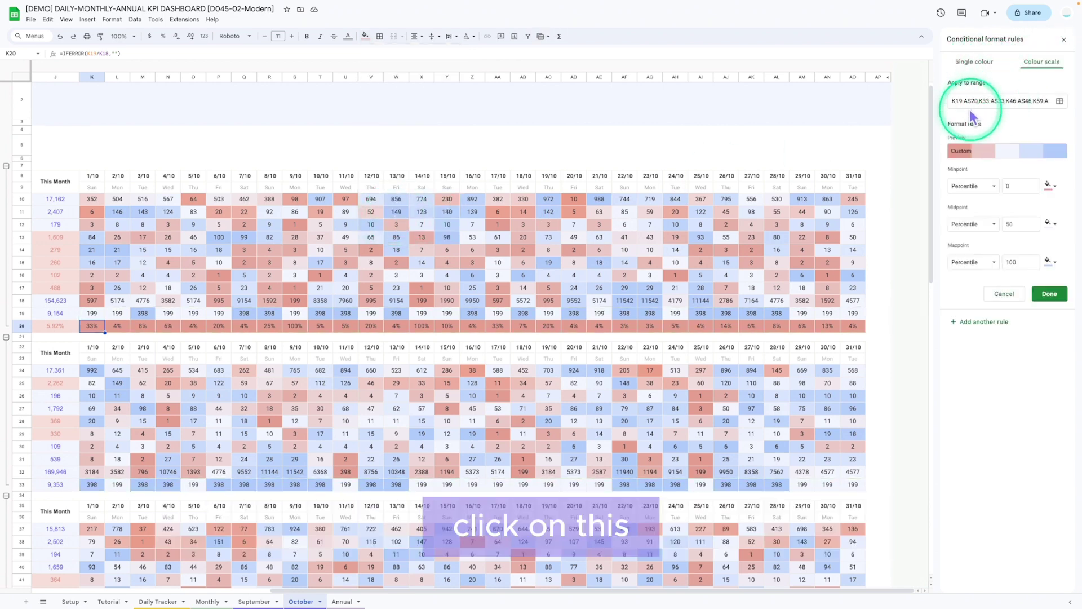
pyautogui.click(978, 101)
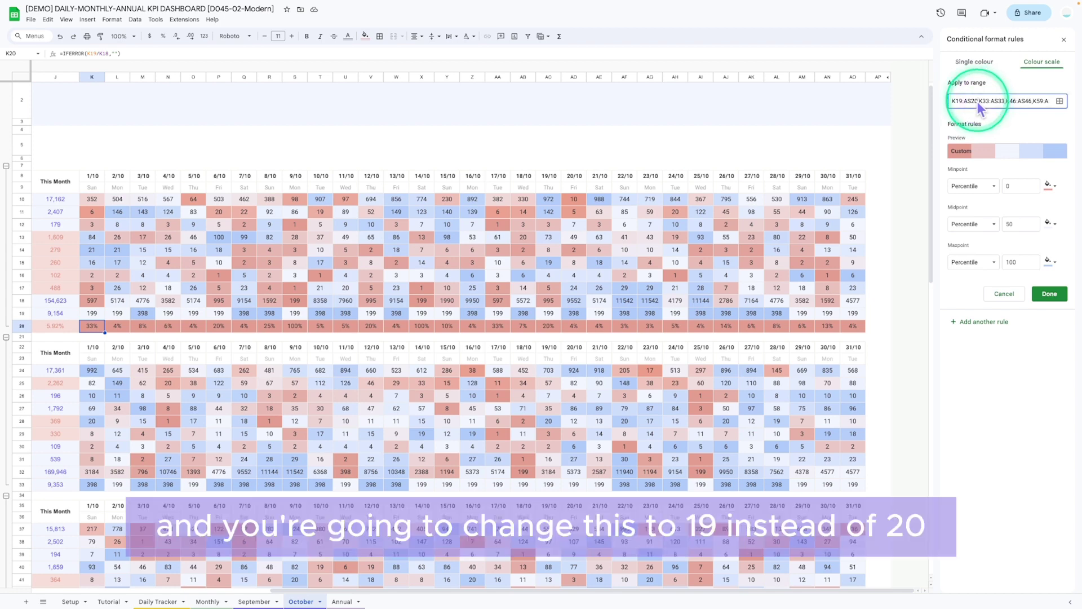
pyautogui.press('BackSpace')
pyautogui.press('BackSpace')
pyautogui.write('19')
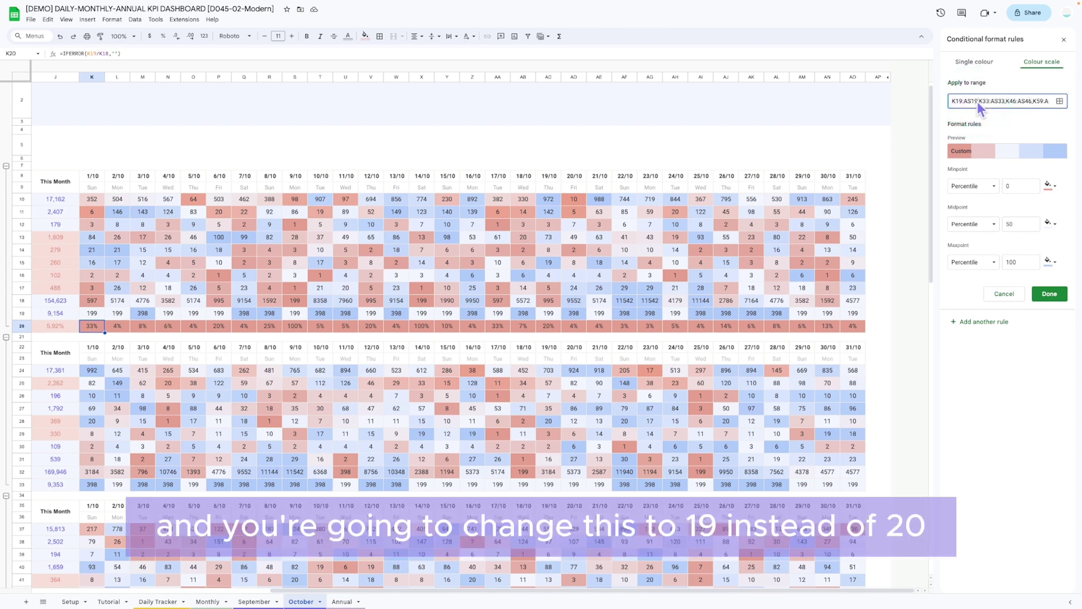
pyautogui.click(1047, 293)
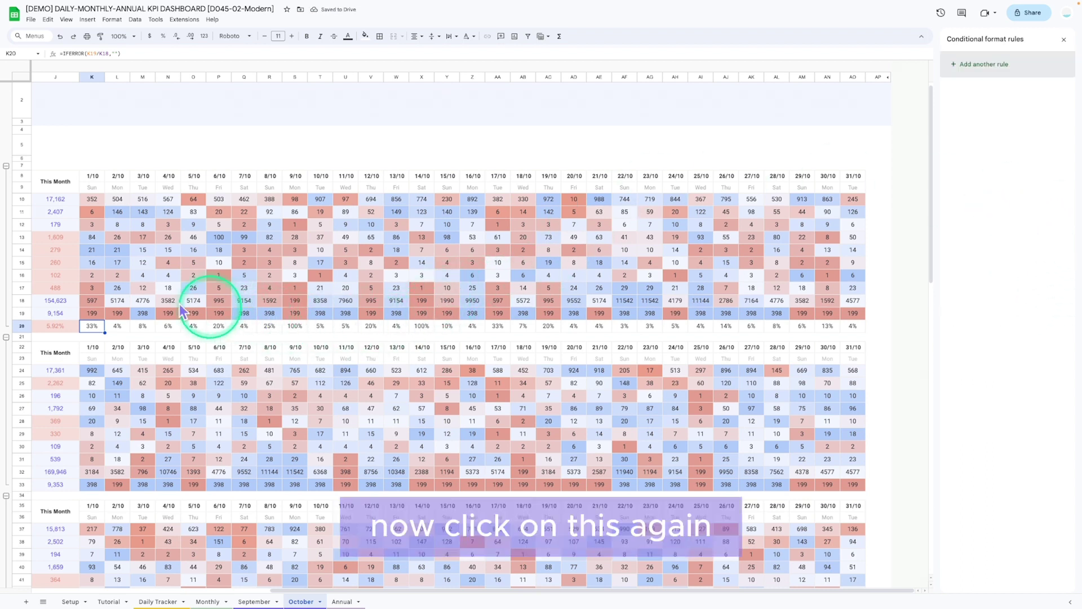
# Step: Add a second colour scale rule applied only to K20:AS20
pyautogui.click(92, 316)
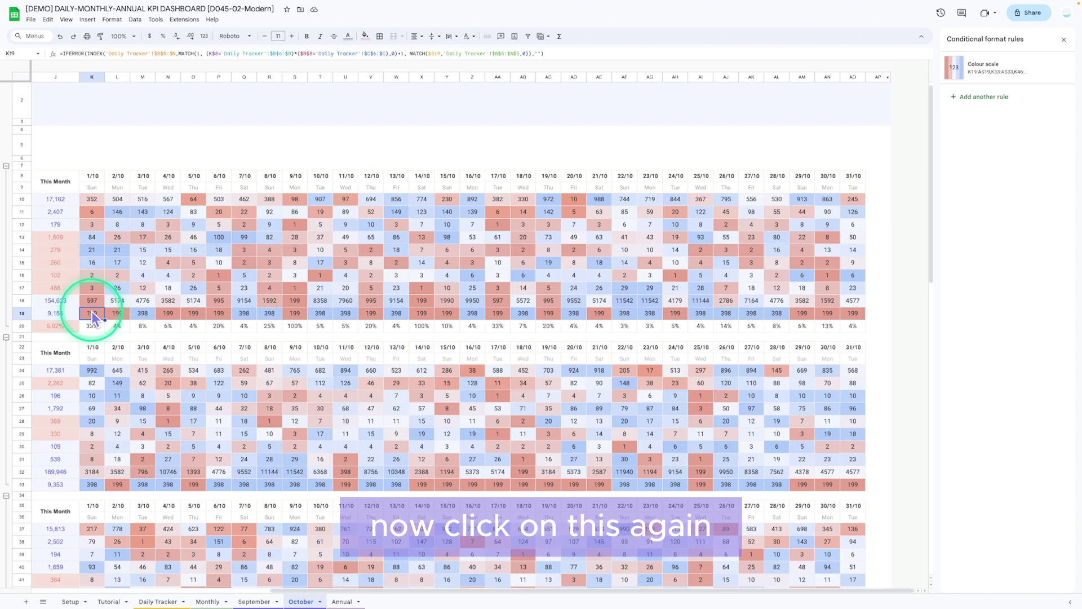
pyautogui.click(997, 77)
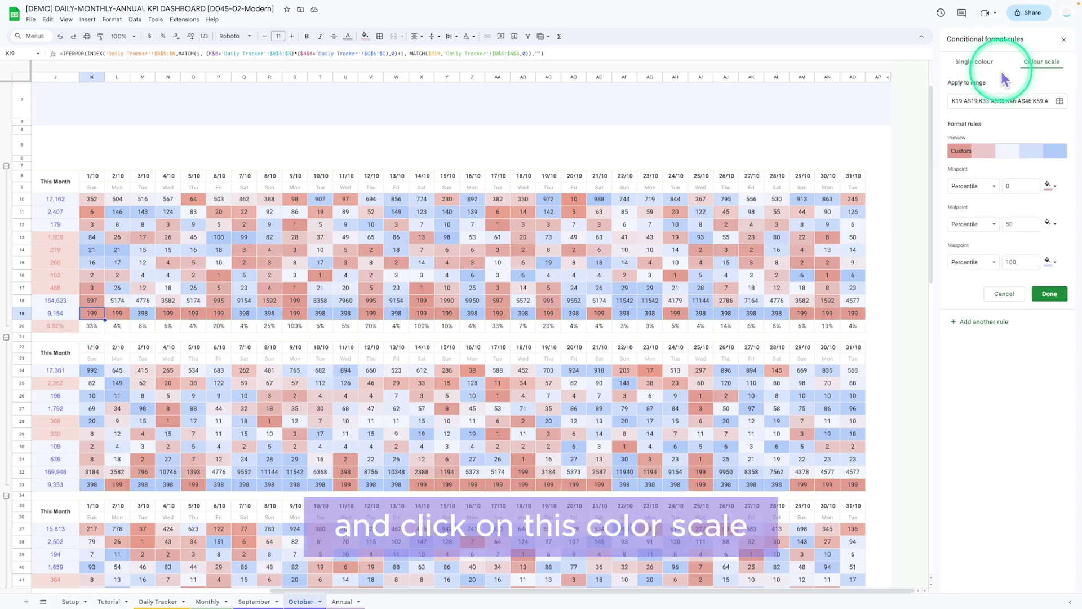
pyautogui.click(974, 321)
pyautogui.click(974, 102)
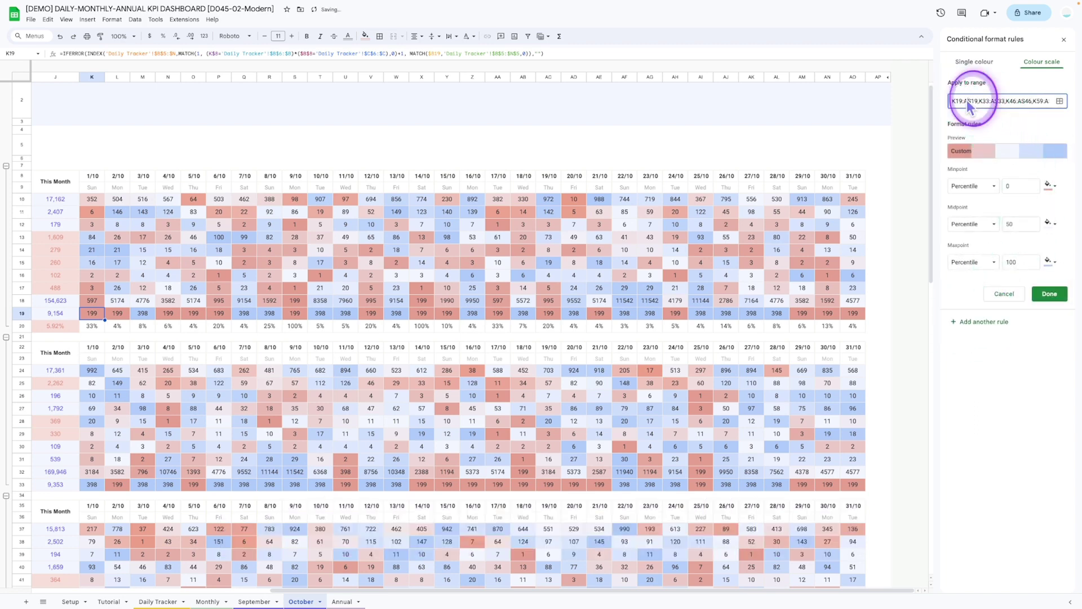
pyautogui.moveTo(978, 104); pyautogui.dragTo(1078, 106)
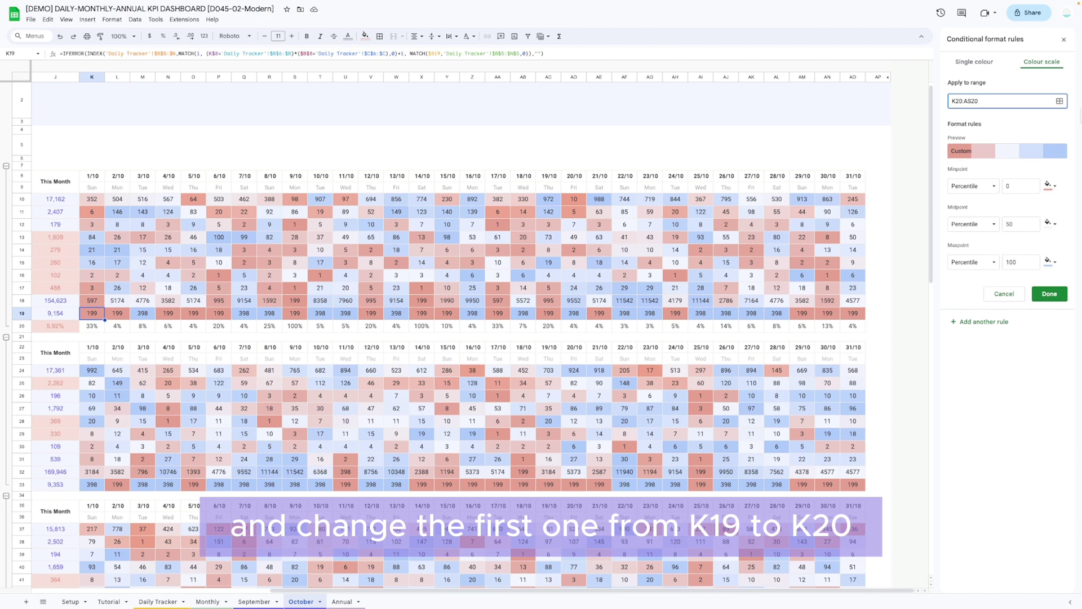
pyautogui.click(979, 102)
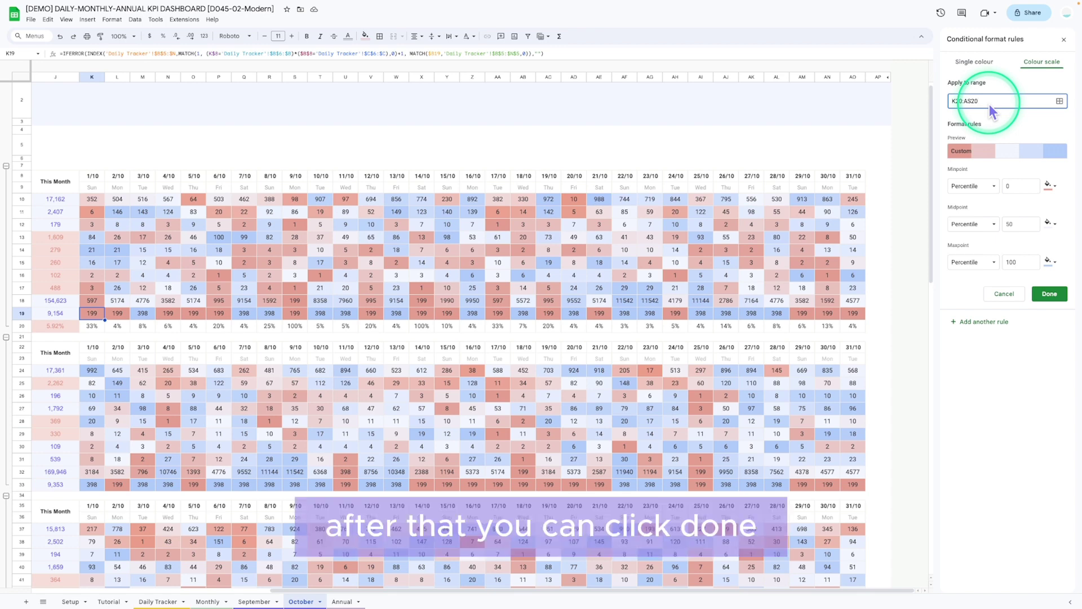
pyautogui.click(1050, 294)
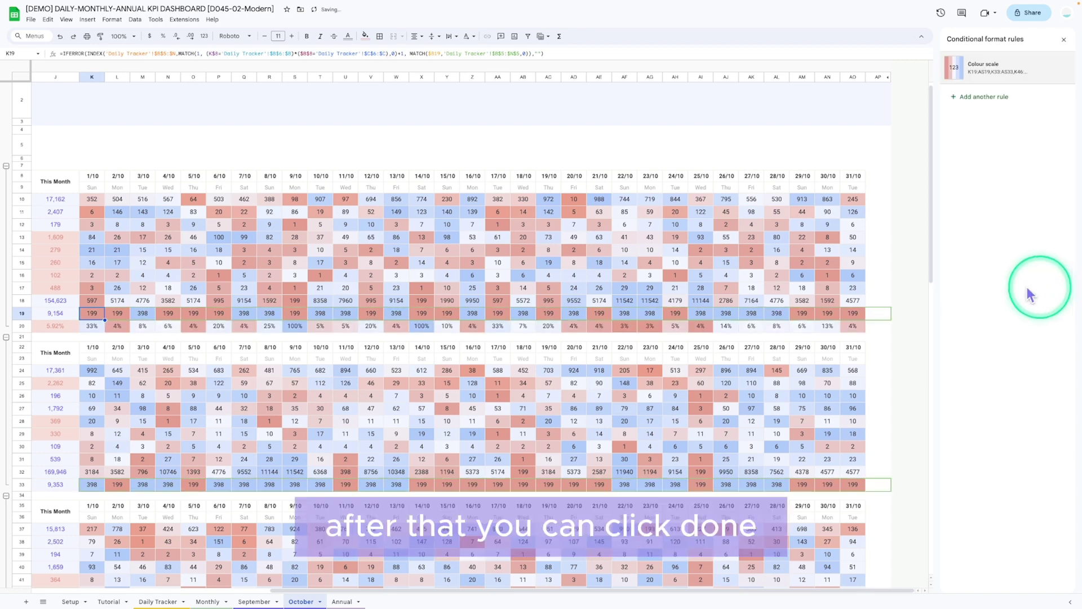
pyautogui.moveTo(492, 590); pyautogui.dragTo(350, 589)
pyautogui.click(451, 339)
pyautogui.click(421, 332)
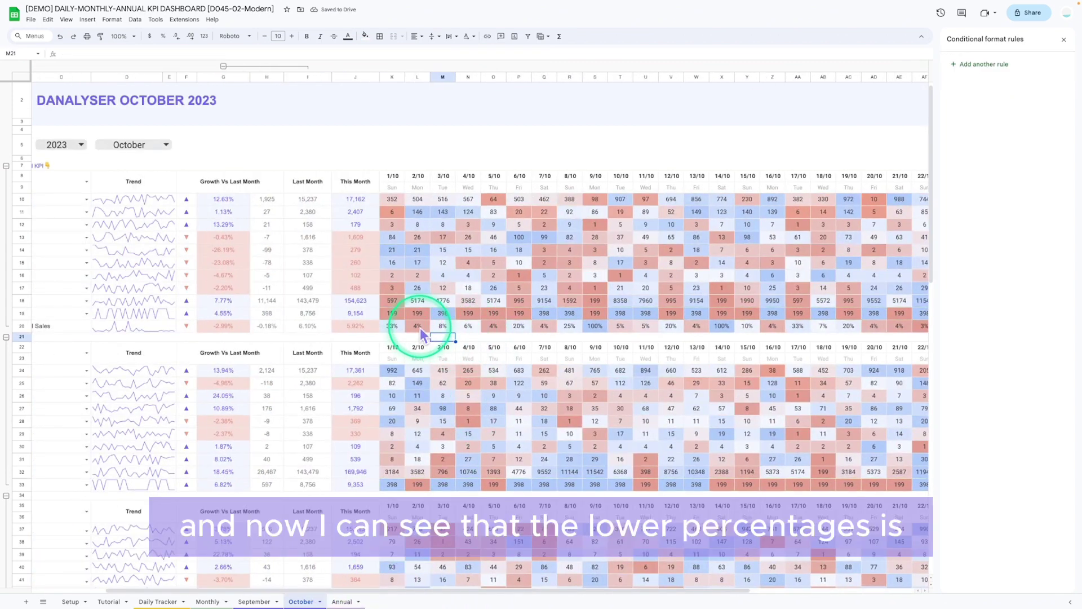
pyautogui.click(487, 327)
pyautogui.moveTo(452, 589); pyautogui.dragTo(551, 589)
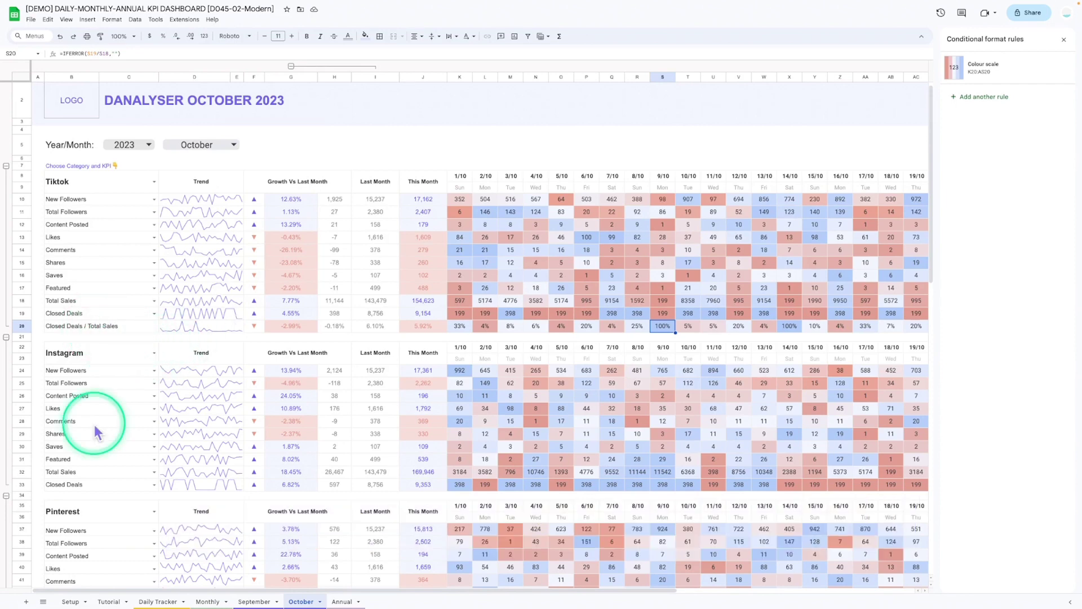
# Step: Insert a blank row 34 at the bottom of the Instagram table, above the Pinterest table
pyautogui.click(21, 326)
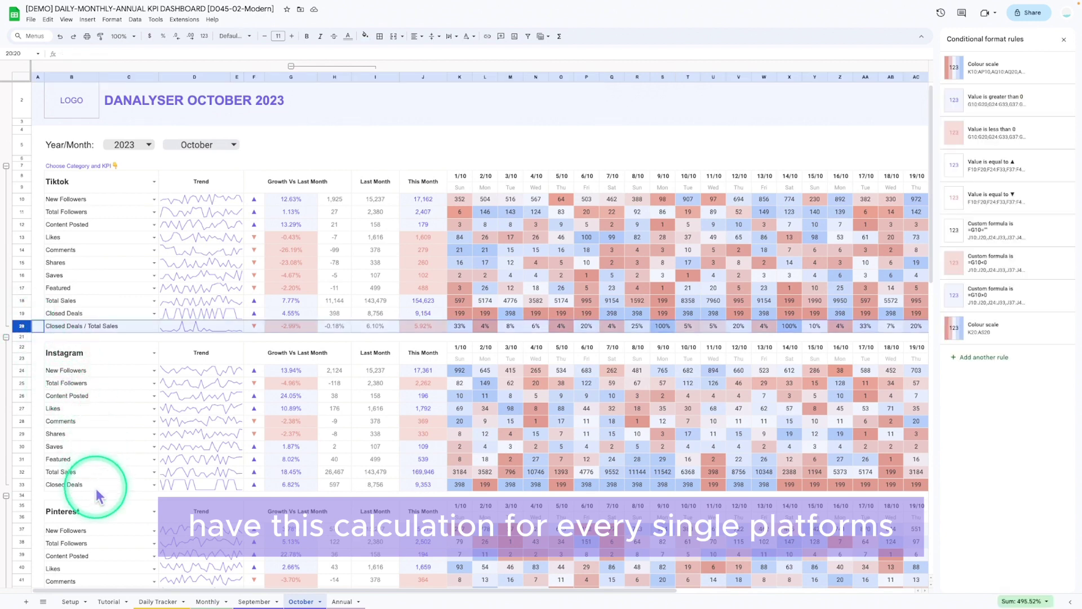
pyautogui.scroll(-1, 95, 494)
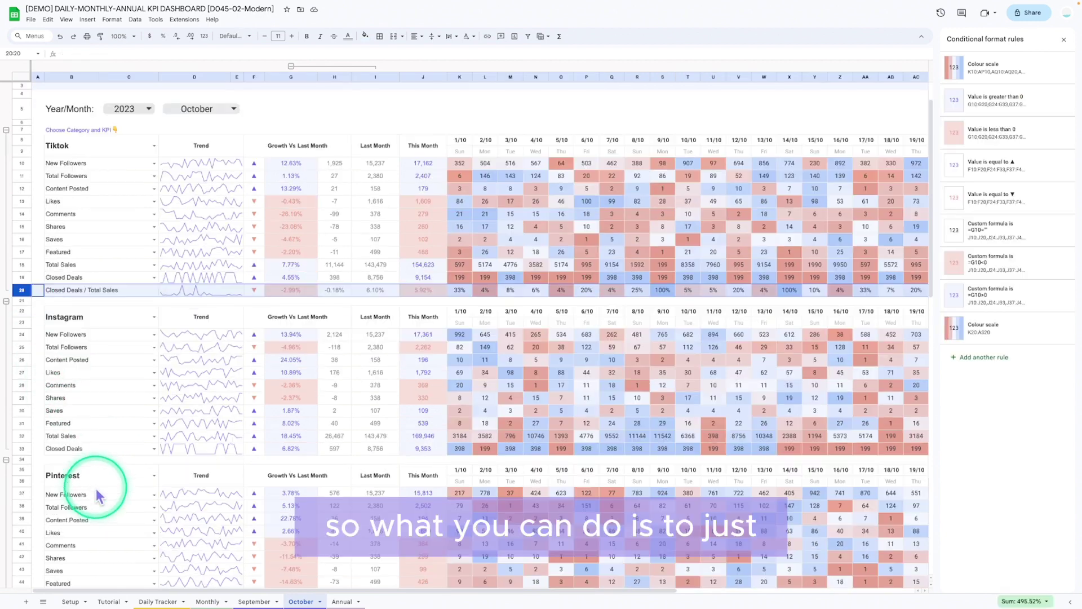
pyautogui.click(23, 460)
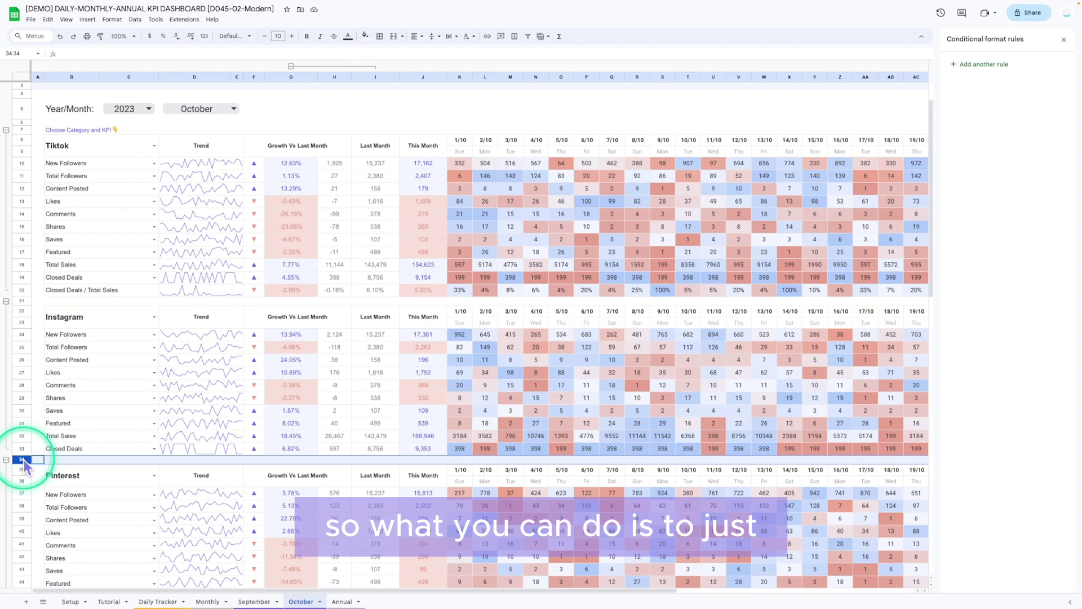
pyautogui.rightClick(22, 460)
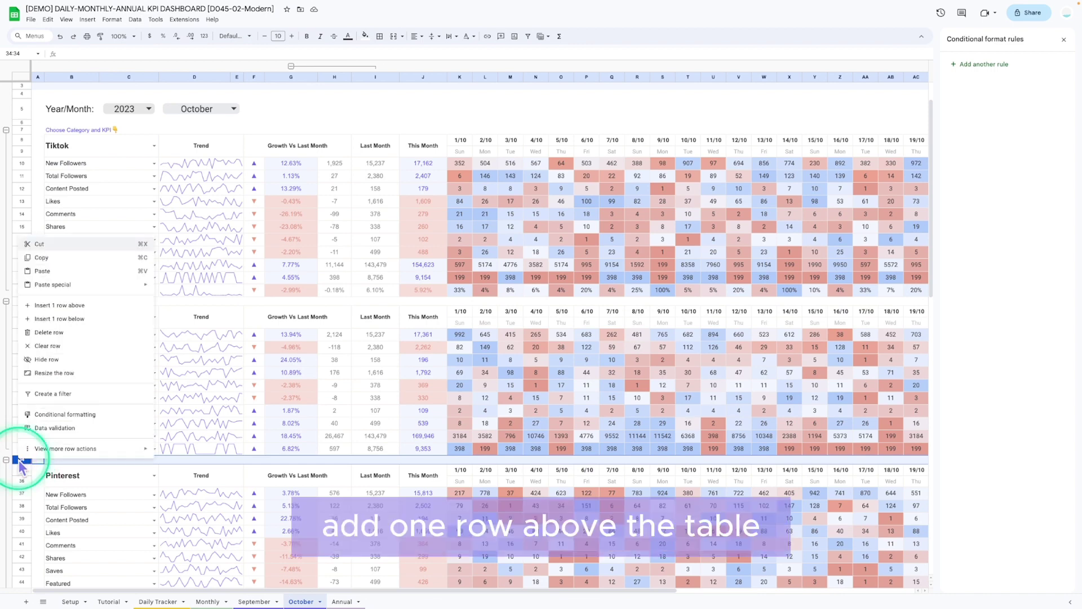
pyautogui.click(80, 309)
pyautogui.click(75, 460)
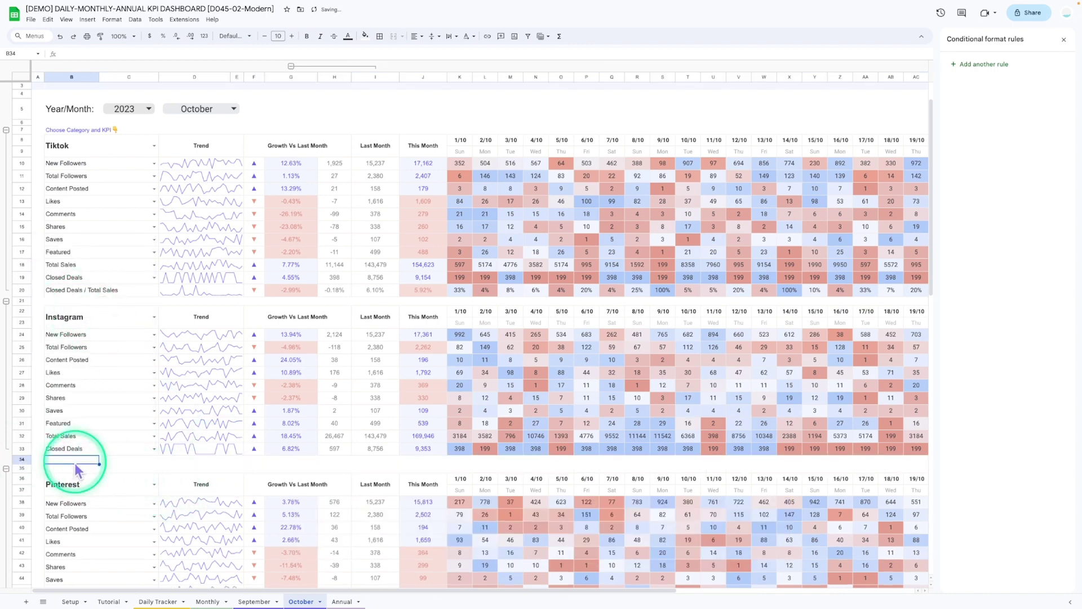
# Step: Copy TikTok's Closed Deals / Total Sales row 20 into row 34, showing 5.50% versus 6.10%
pyautogui.rightClick(20, 290)
pyautogui.click(63, 316)
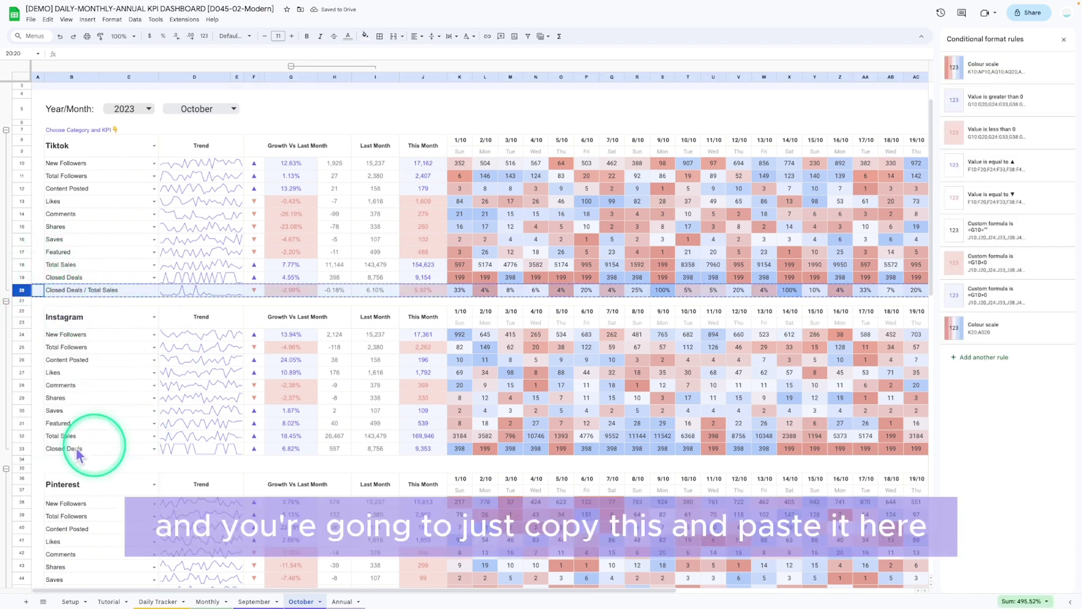
pyautogui.rightClick(22, 460)
pyautogui.click(47, 270)
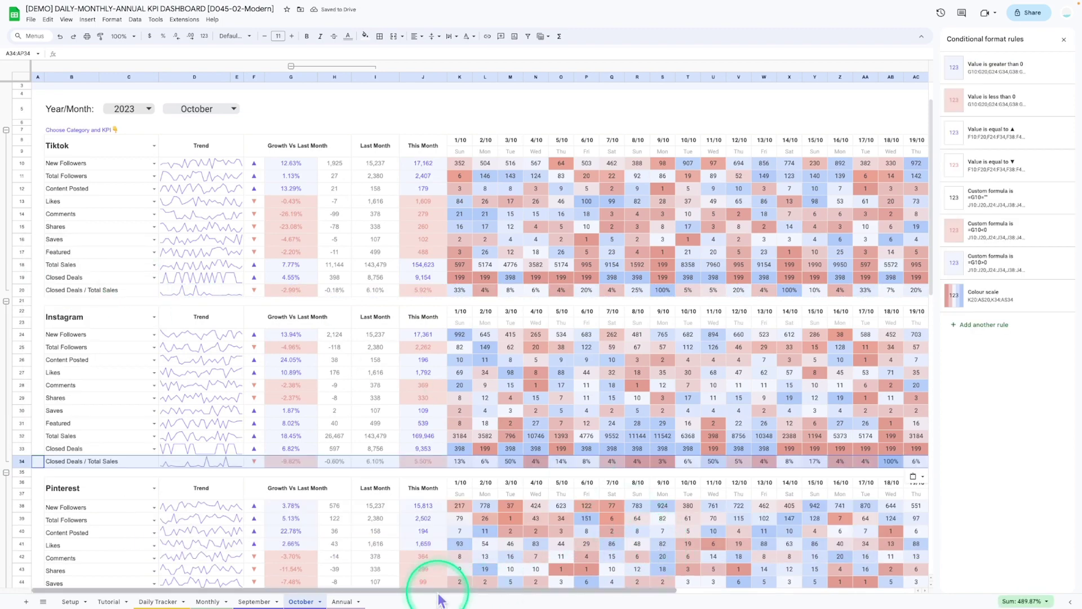
pyautogui.moveTo(455, 591); pyautogui.dragTo(351, 589)
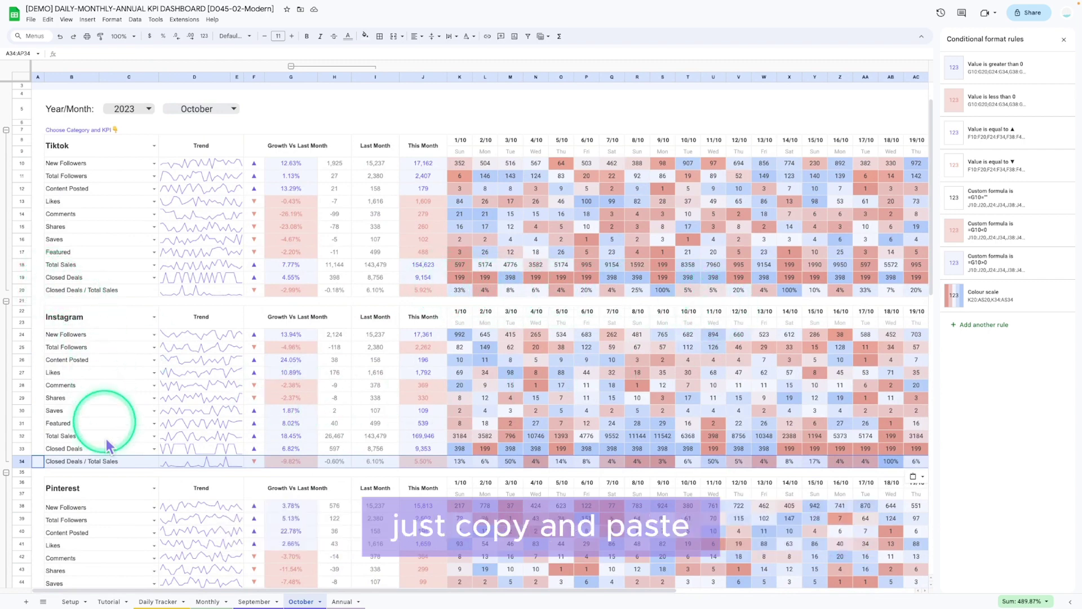
pyautogui.click(81, 473)
pyautogui.scroll(1, 346, 508)
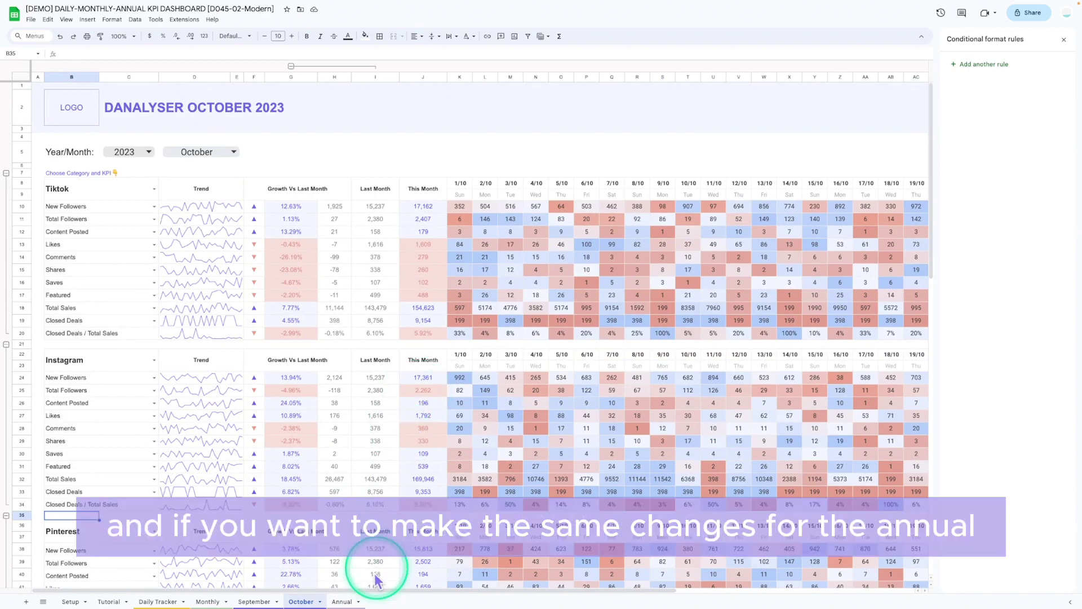
# Step: Switch to the Annual sheet with the 2024 TikTok and Instagram yearly KPIs
pyautogui.click(342, 602)
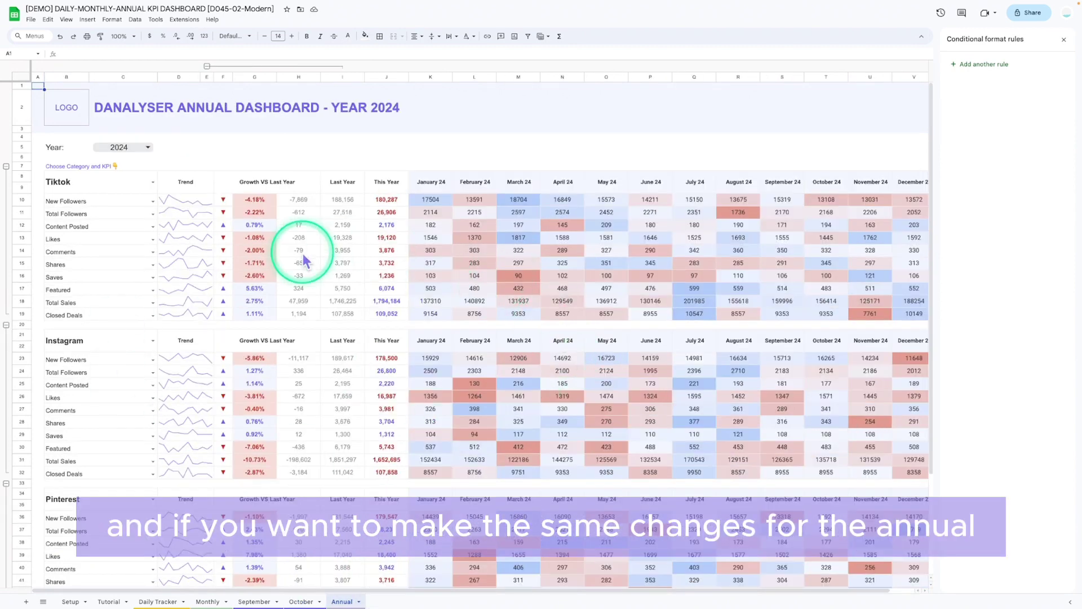